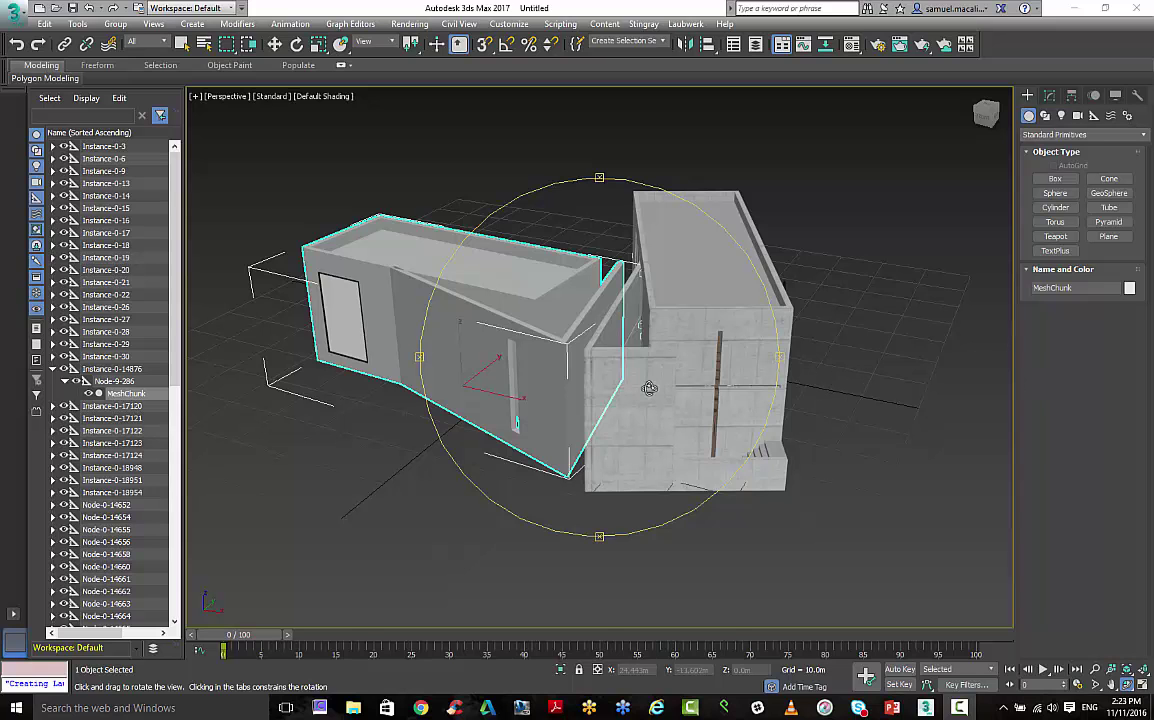
Select Instance-0-20 and Instance-0-28 in the Scene Explorer, then expand Node-0-14652 to show MeshChunk.
mouse_move(649, 388)
left_mouse_down()
mouse_move(620, 395)
mouse_move(651, 401)
left_mouse_up()
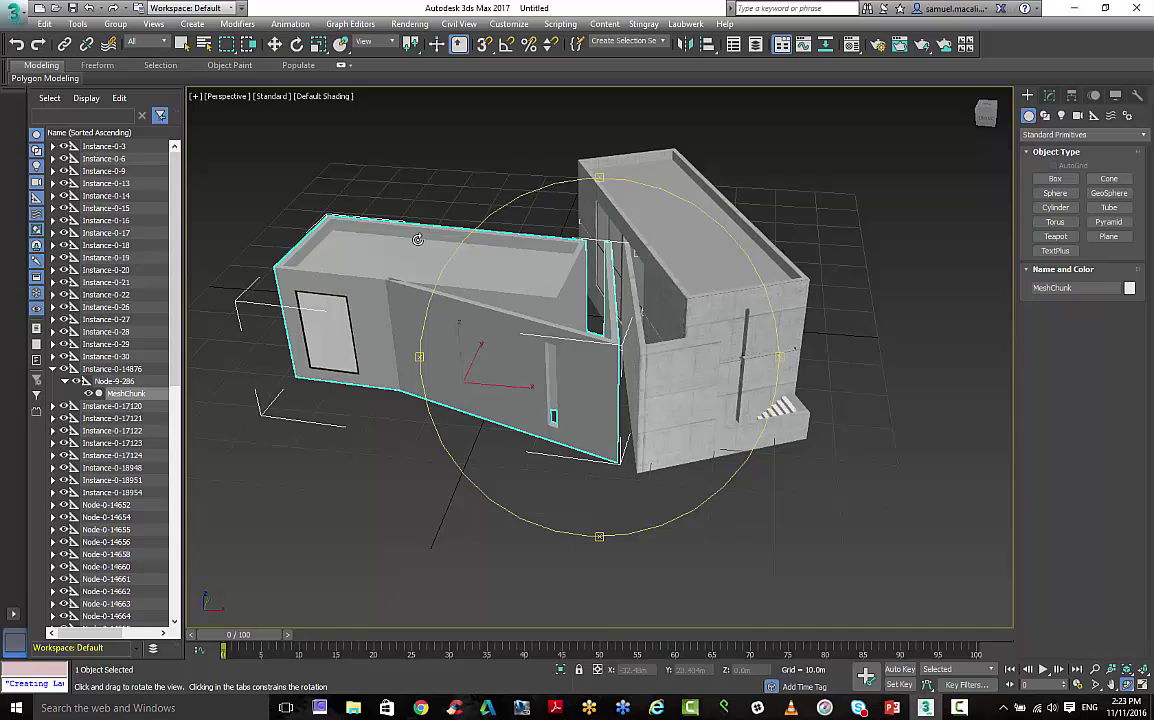
left_click(103, 258)
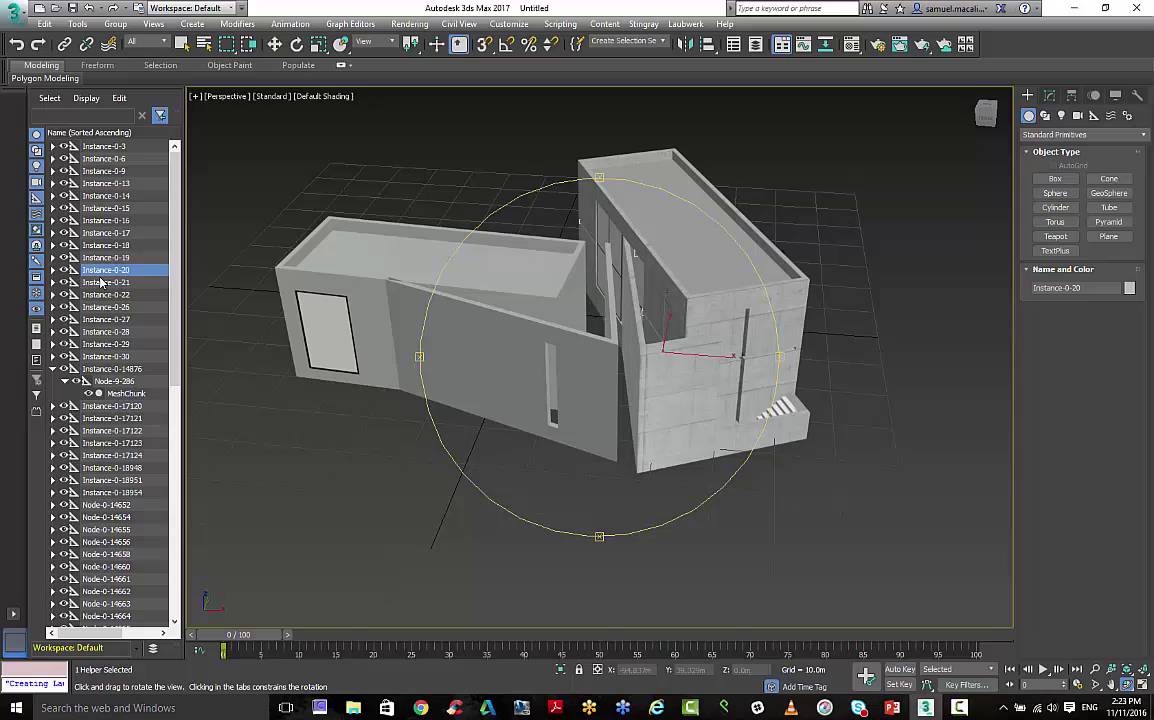
left_click(99, 283)
left_click(100, 331)
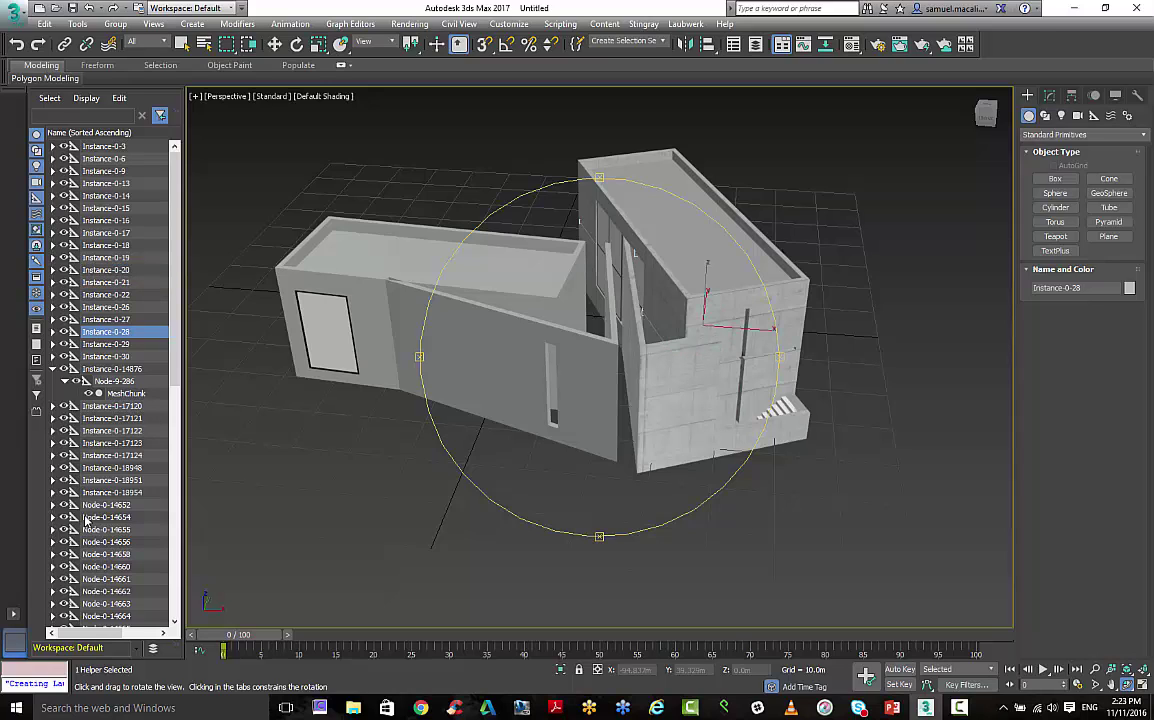
left_click(88, 505)
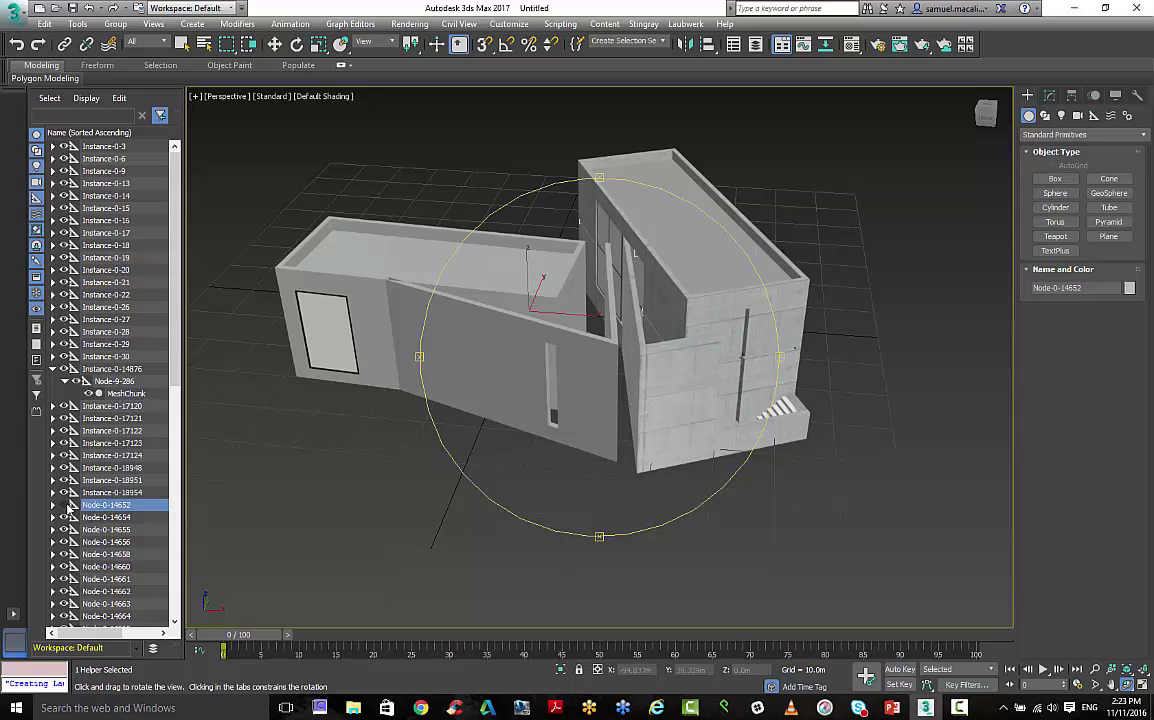
left_click(66, 505)
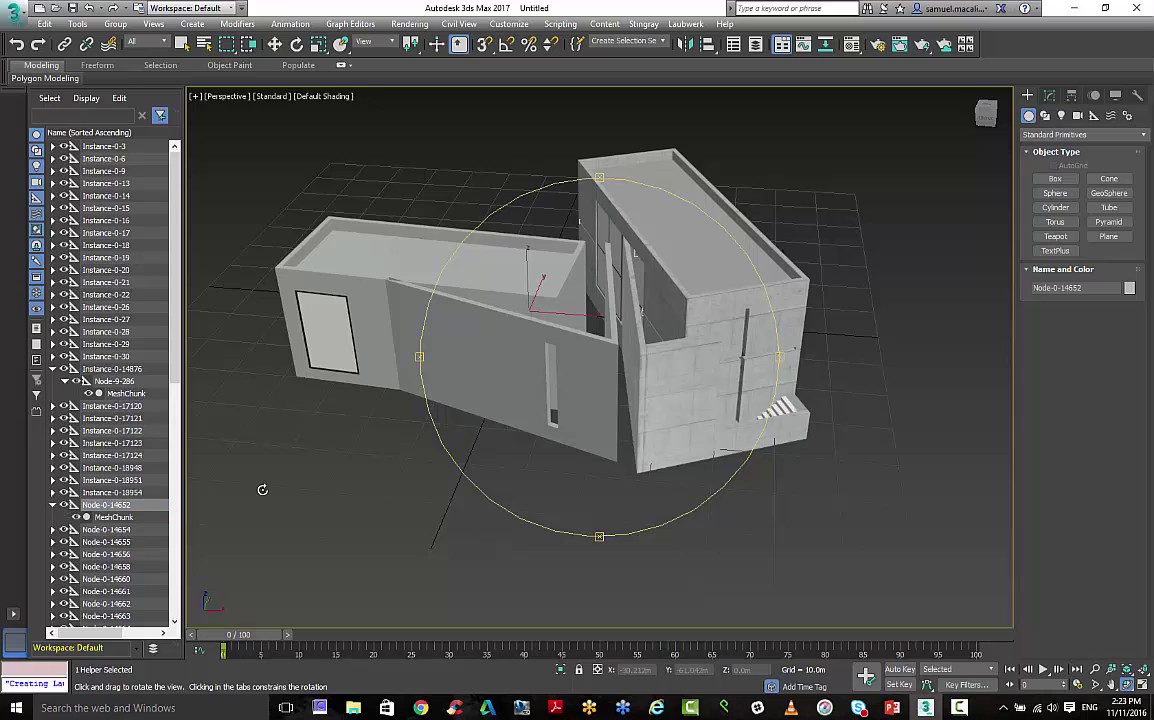
Orbit and zoom in on the concrete wall panel, then zoom back out.
left_click_drag(604, 377, 678, 449)
scroll(678, 449, "up", 4)
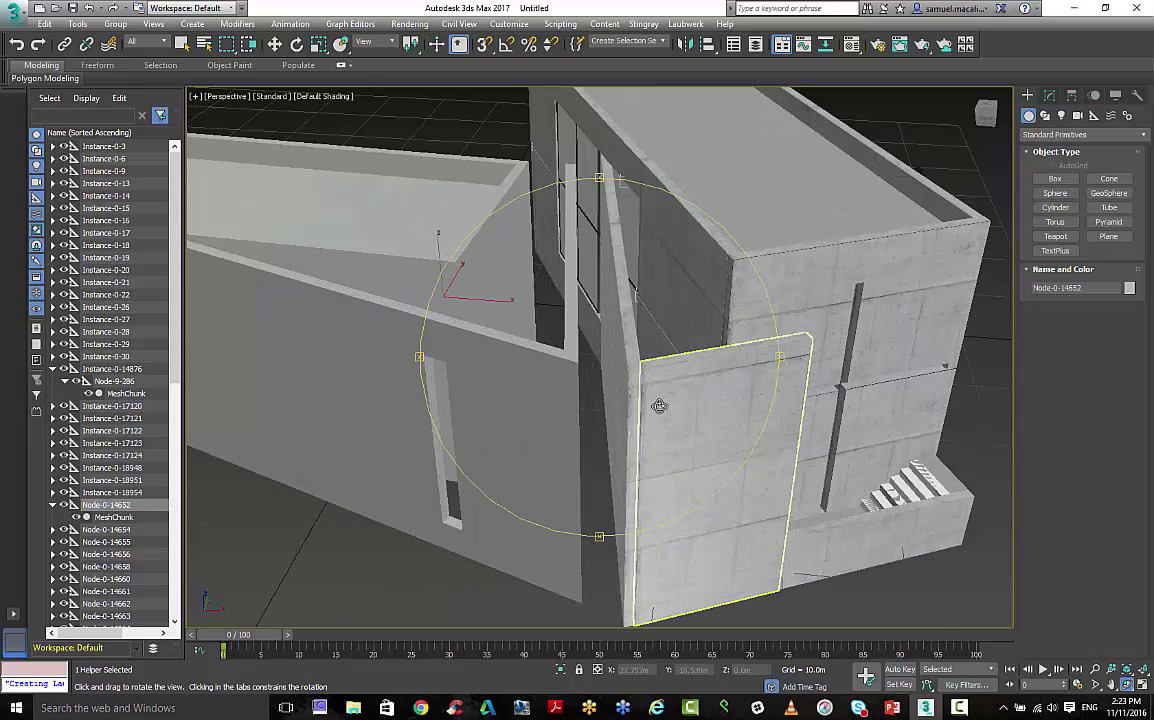
scroll(737, 353, "up", 2)
left_click_drag(737, 353, 701, 352)
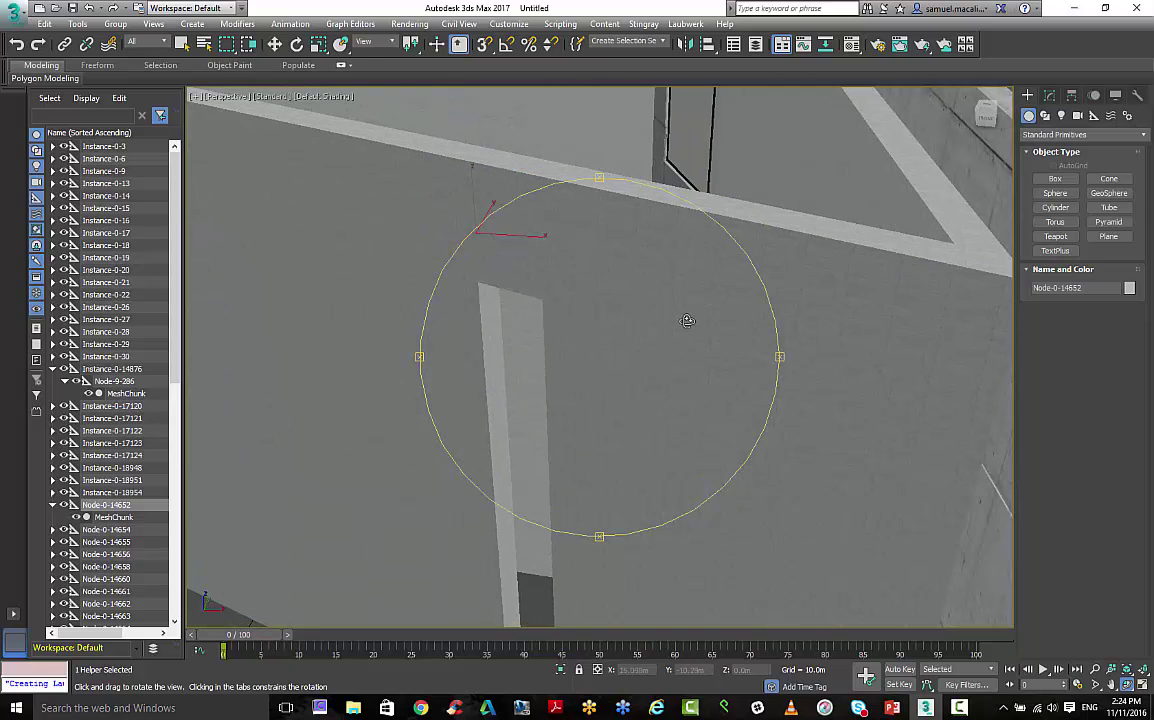
scroll(688, 322, "down", 8)
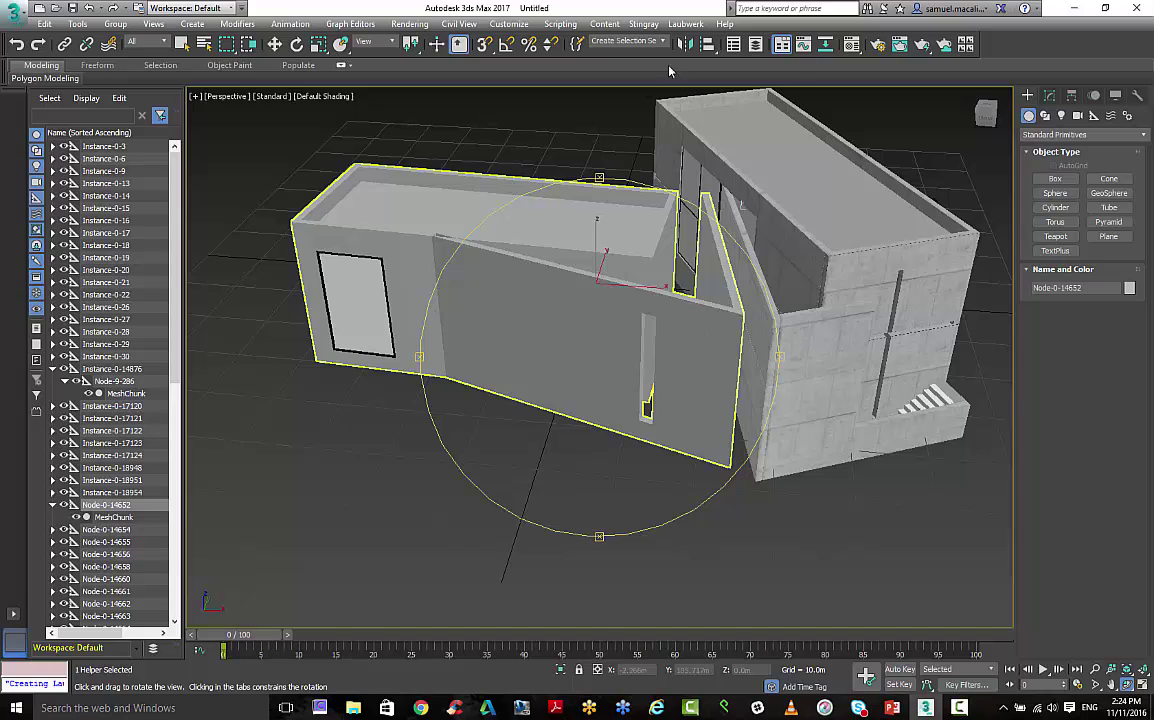
Open the Compact Material Editor, then open and close the Material/Map Navigator and Options dialog.
left_click(848, 47)
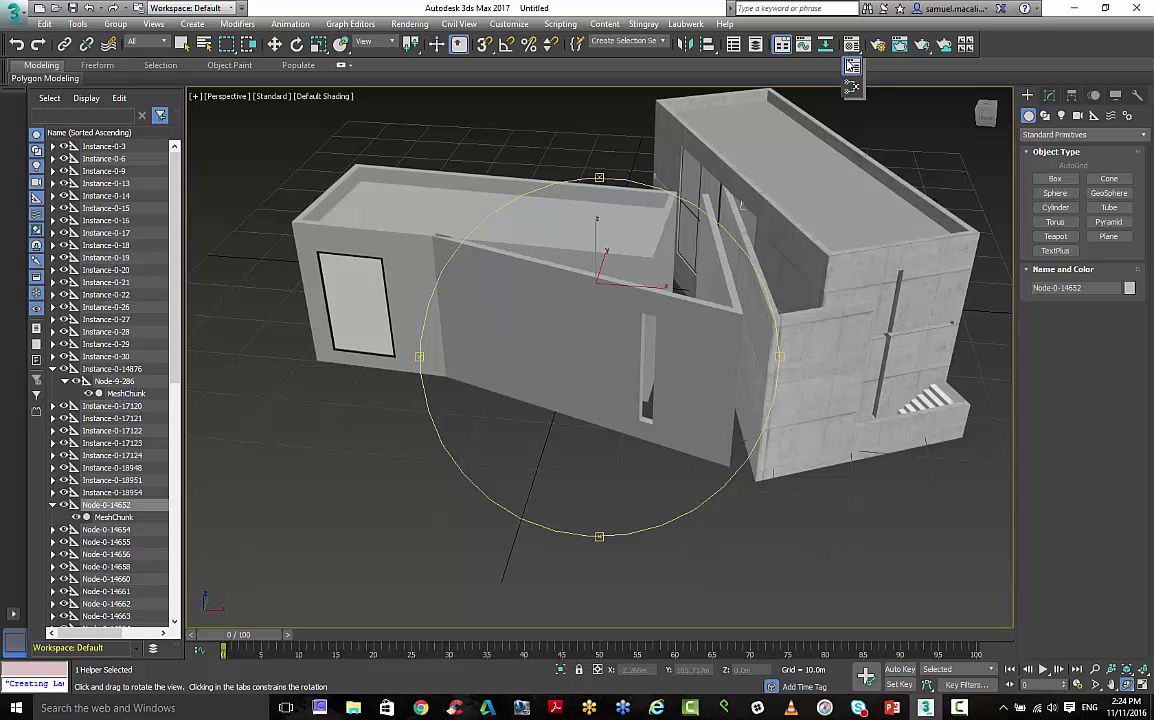
left_click(851, 66)
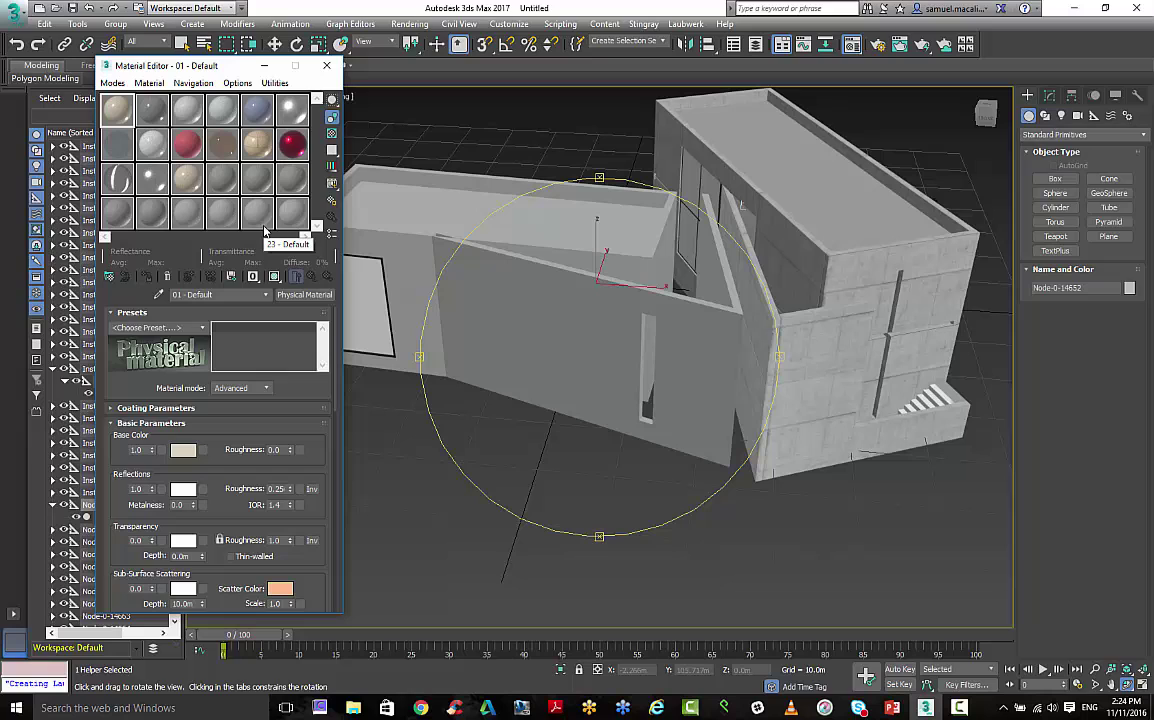
left_click(330, 238)
left_click(373, 59)
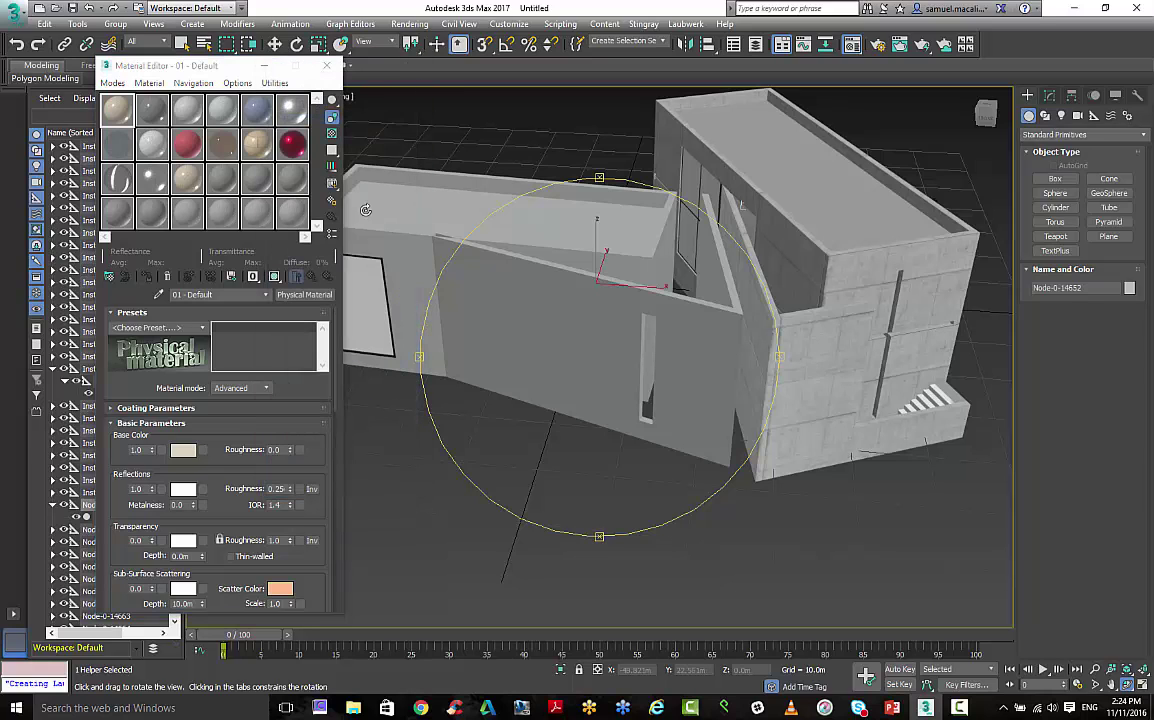
left_click(333, 205)
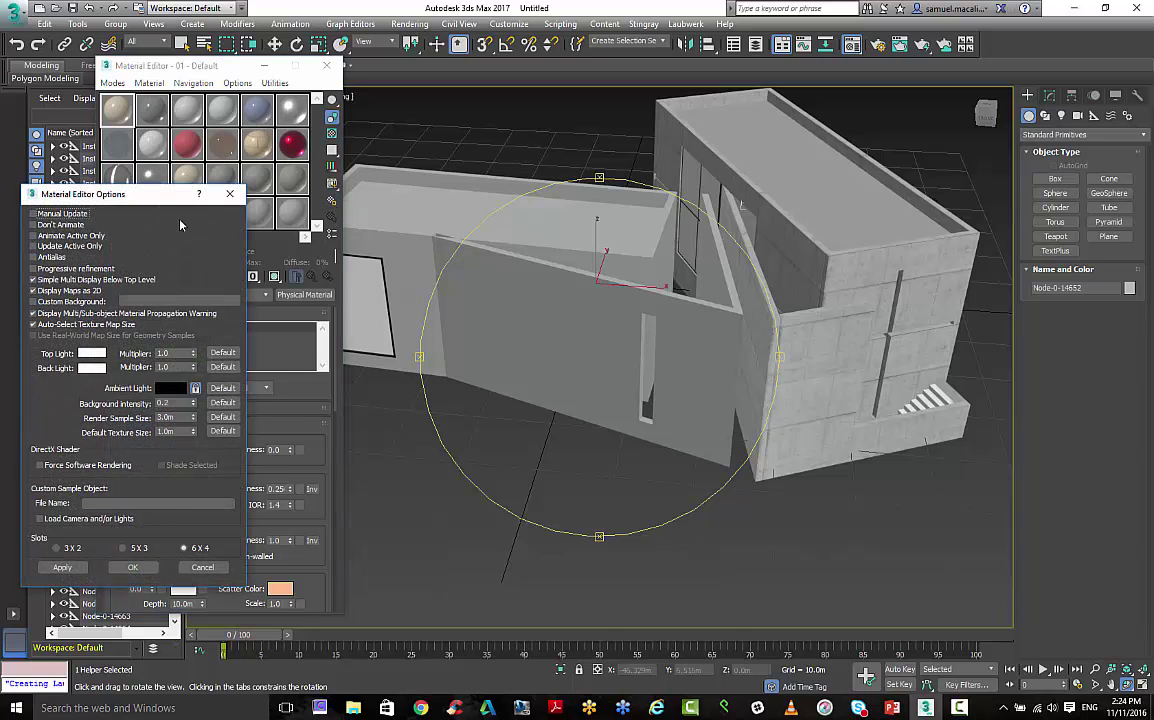
left_click_drag(80, 196, 171, 196)
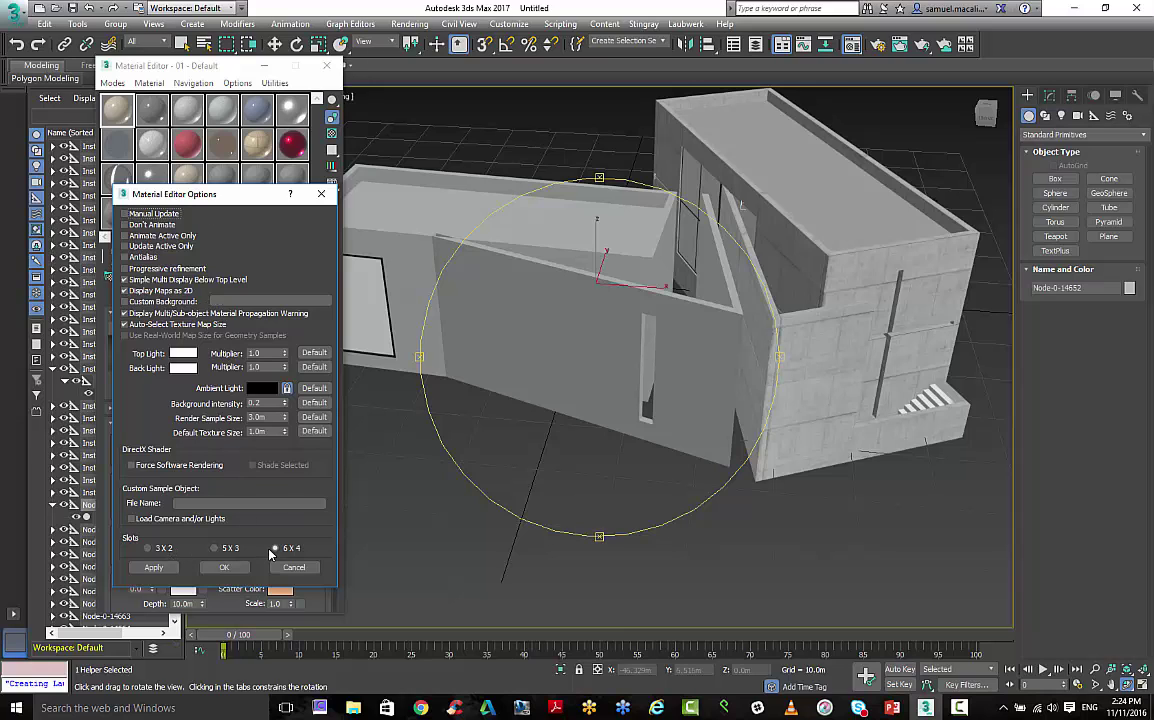
left_click(224, 567)
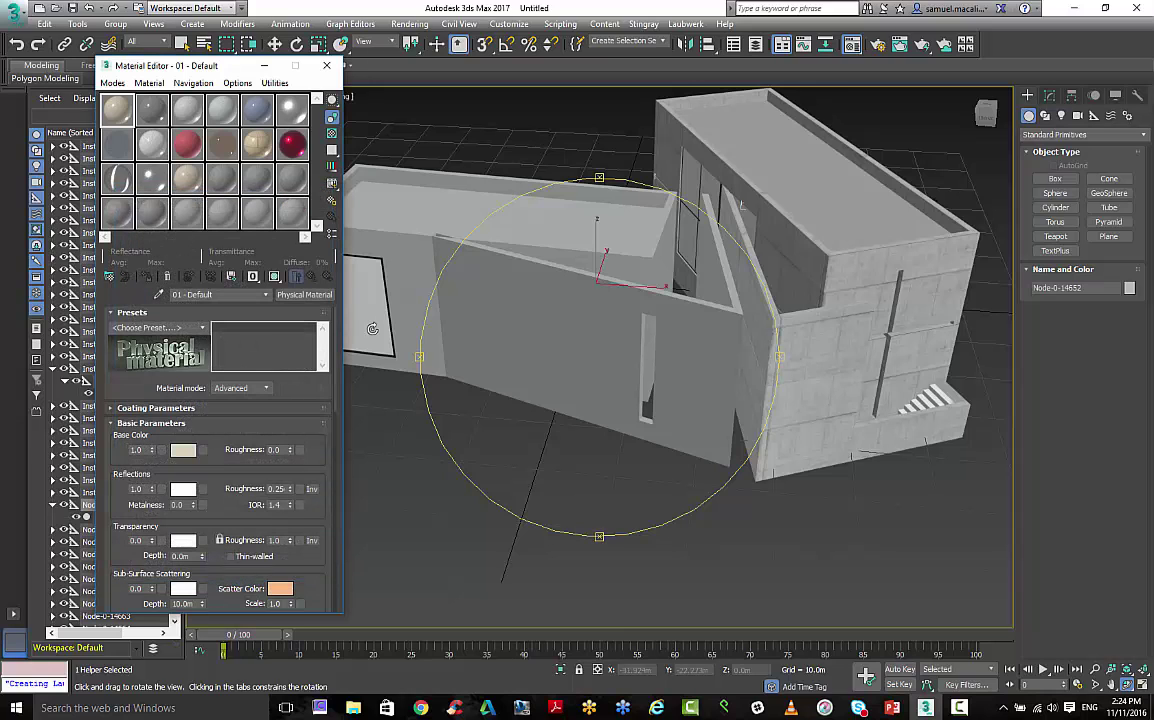
Pick the grey wall's SM CONCRETE material into sample slot 1 and preview it enlarged.
left_click_drag(218, 75, 287, 83)
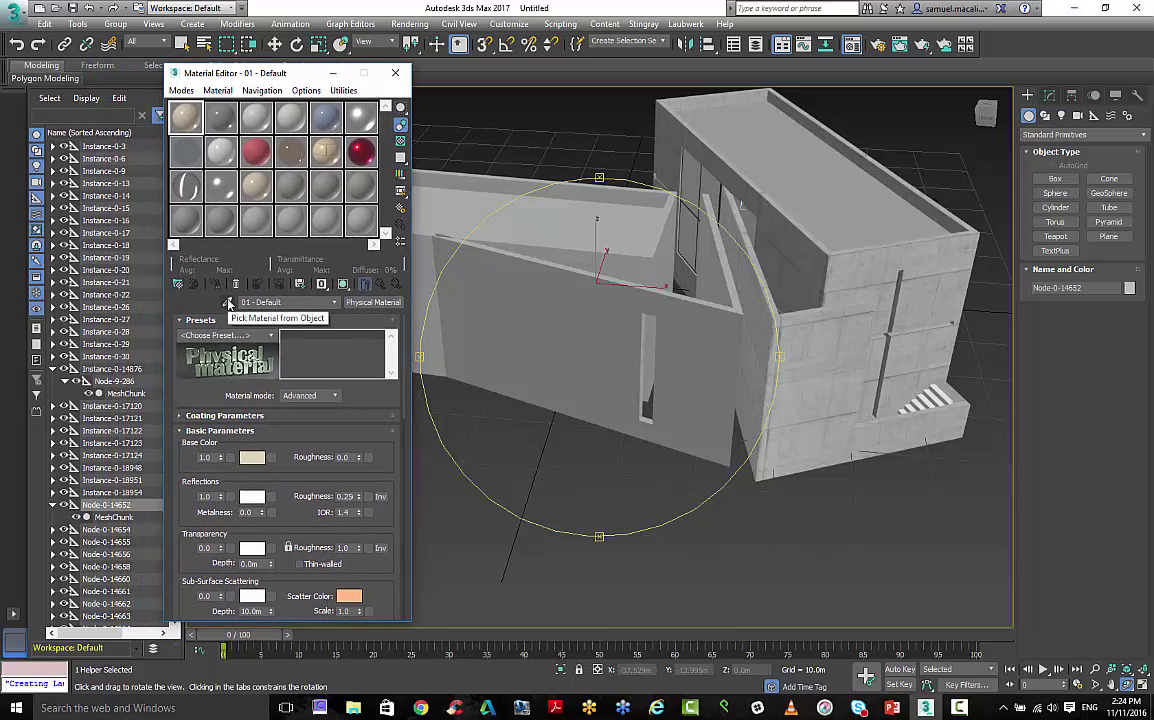
left_click(228, 303)
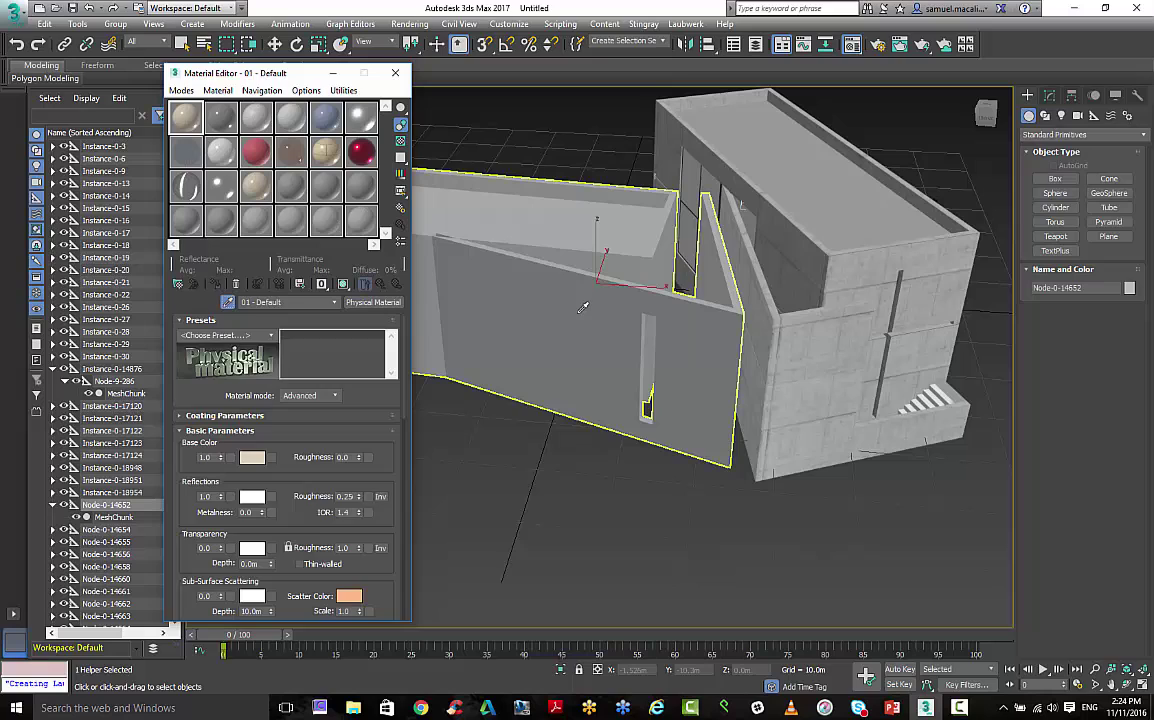
left_click(585, 360)
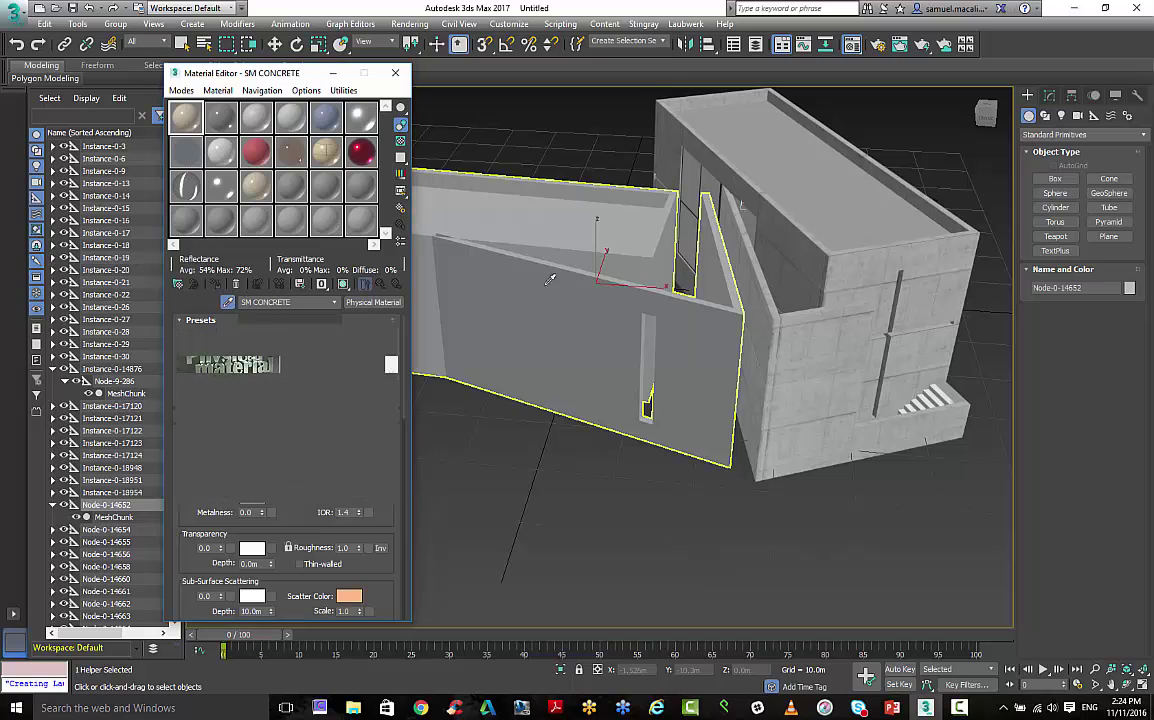
double_click(193, 126)
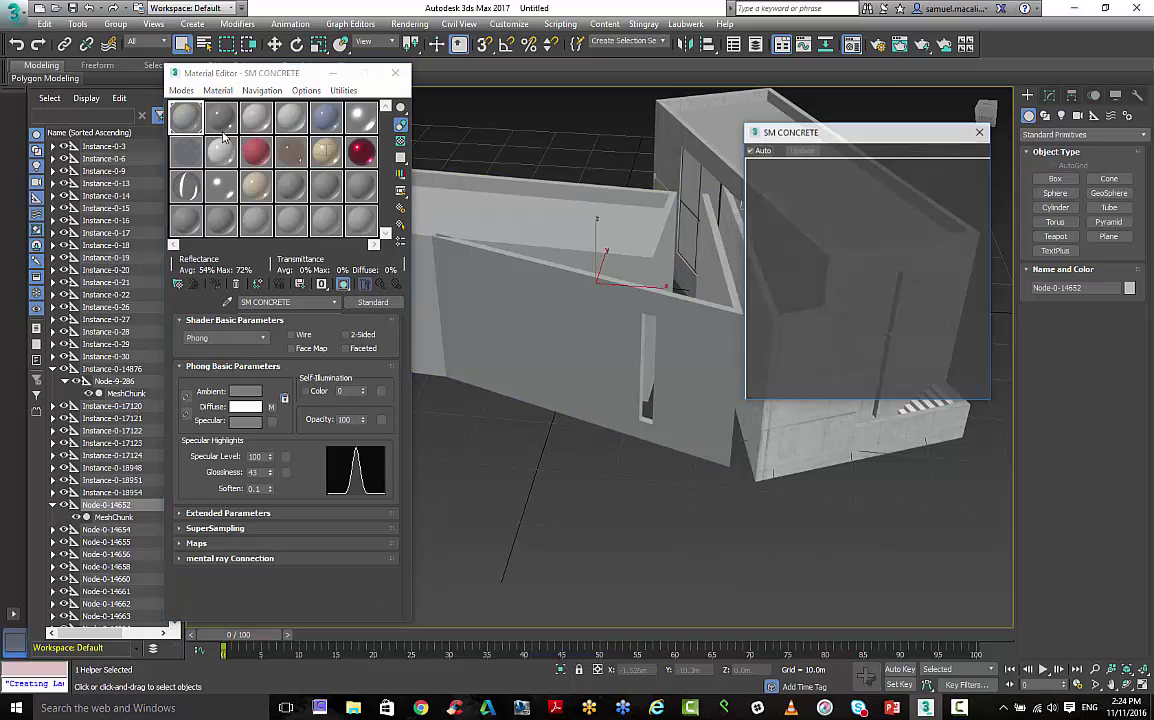
left_click_drag(875, 130, 657, 161)
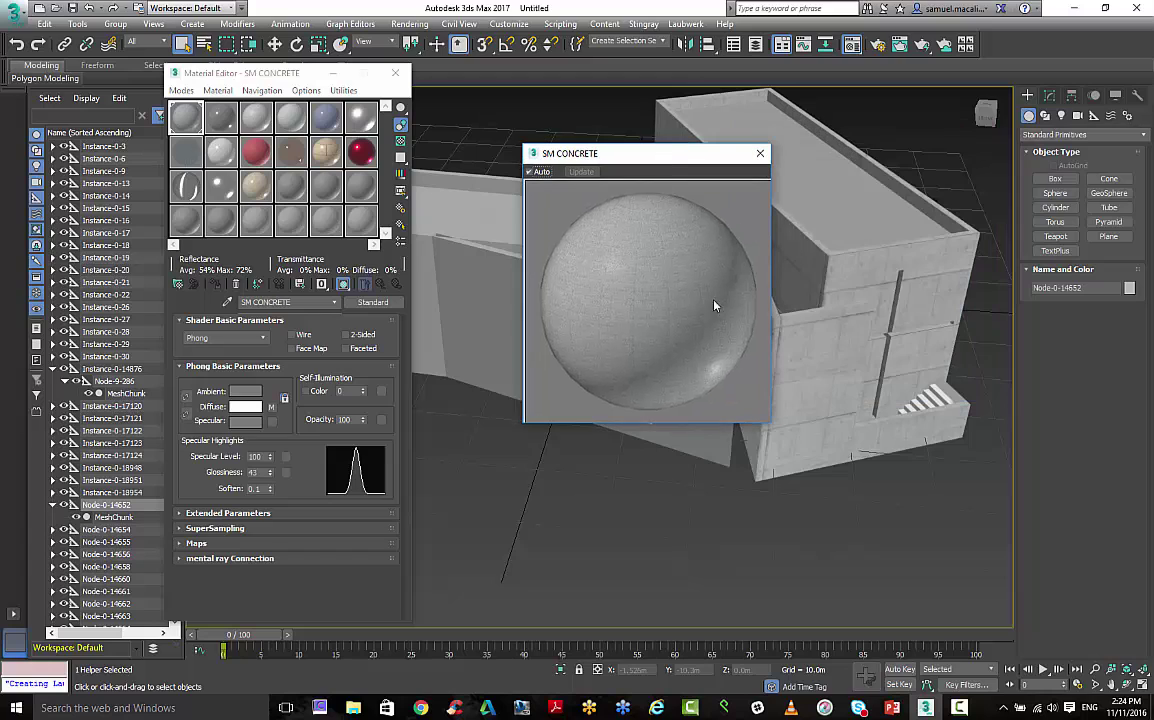
left_click(760, 153)
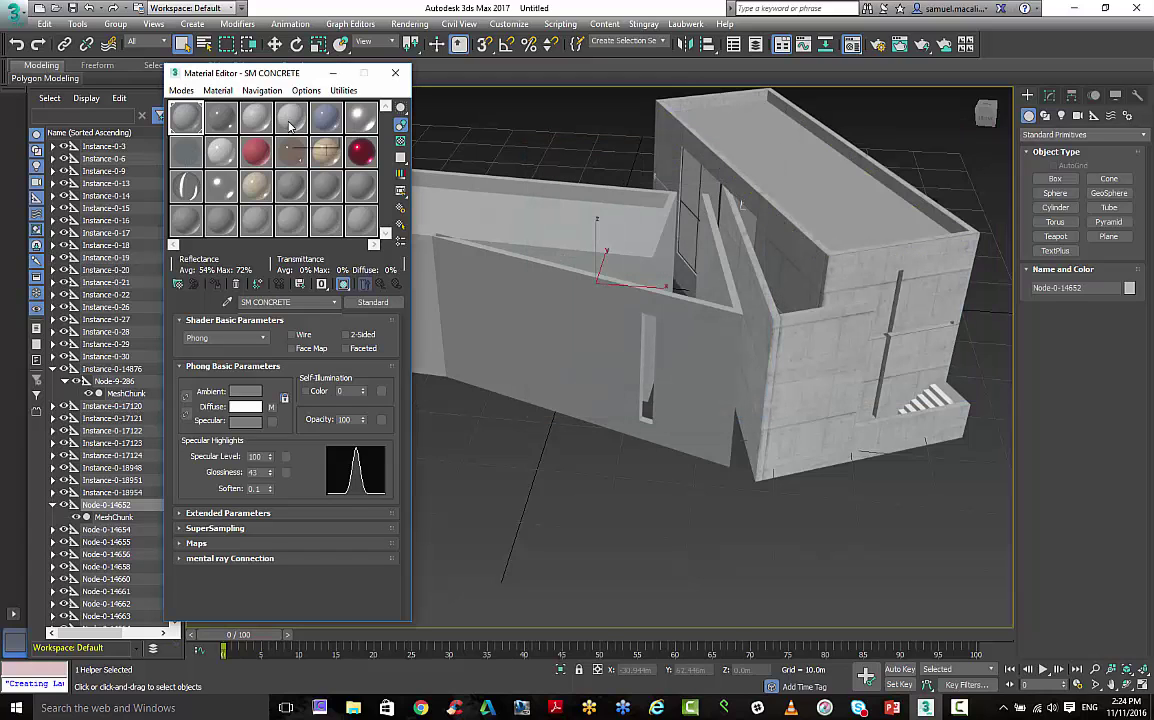
Pick the concrete block's SM CONCRETE material into slot 2, preview it, then deselect everything.
left_click(228, 120)
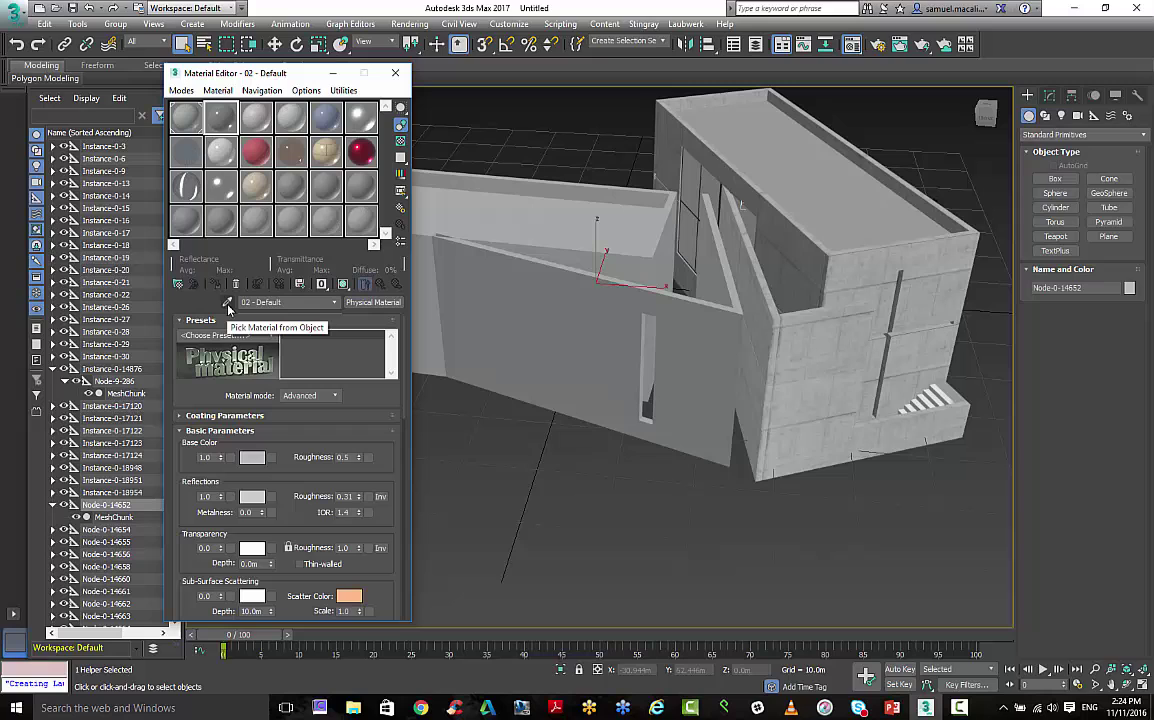
left_click(227, 303)
left_click(800, 300)
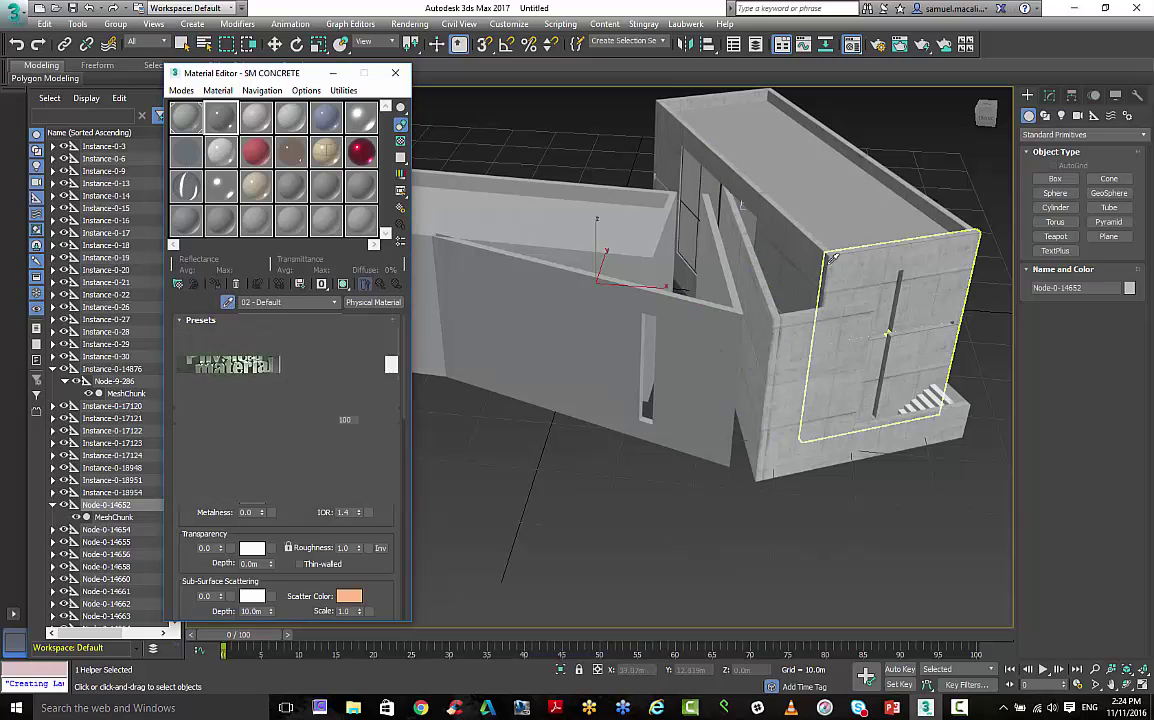
double_click(221, 117)
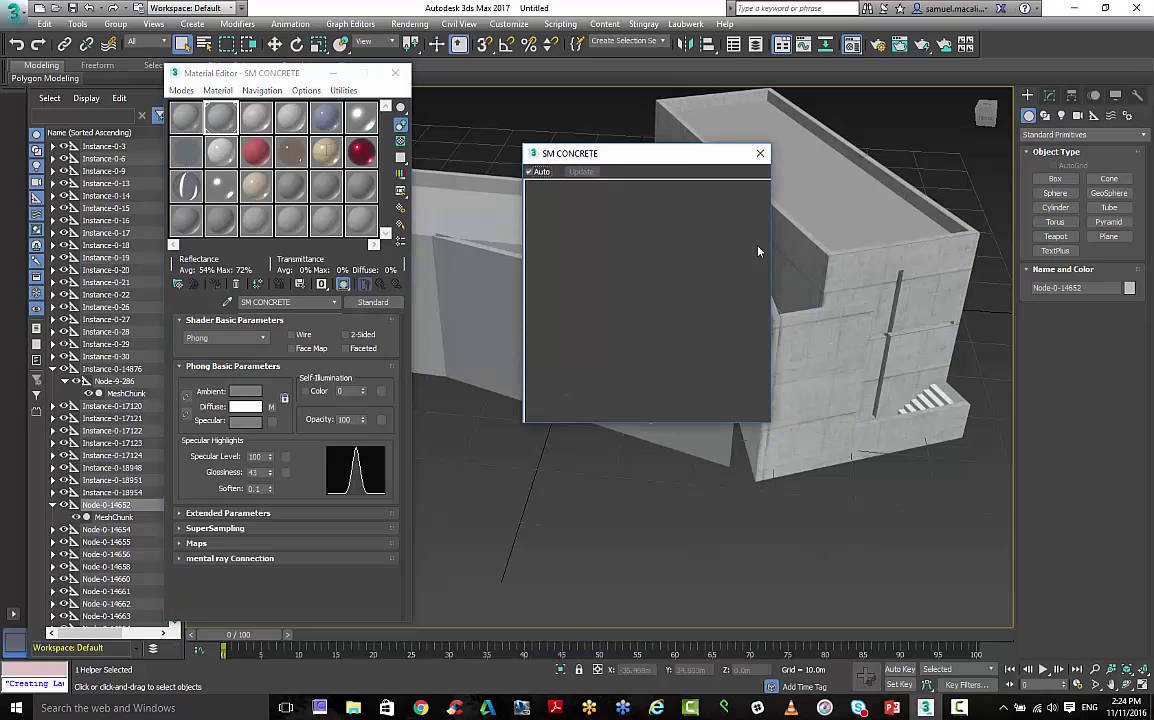
left_click(759, 153)
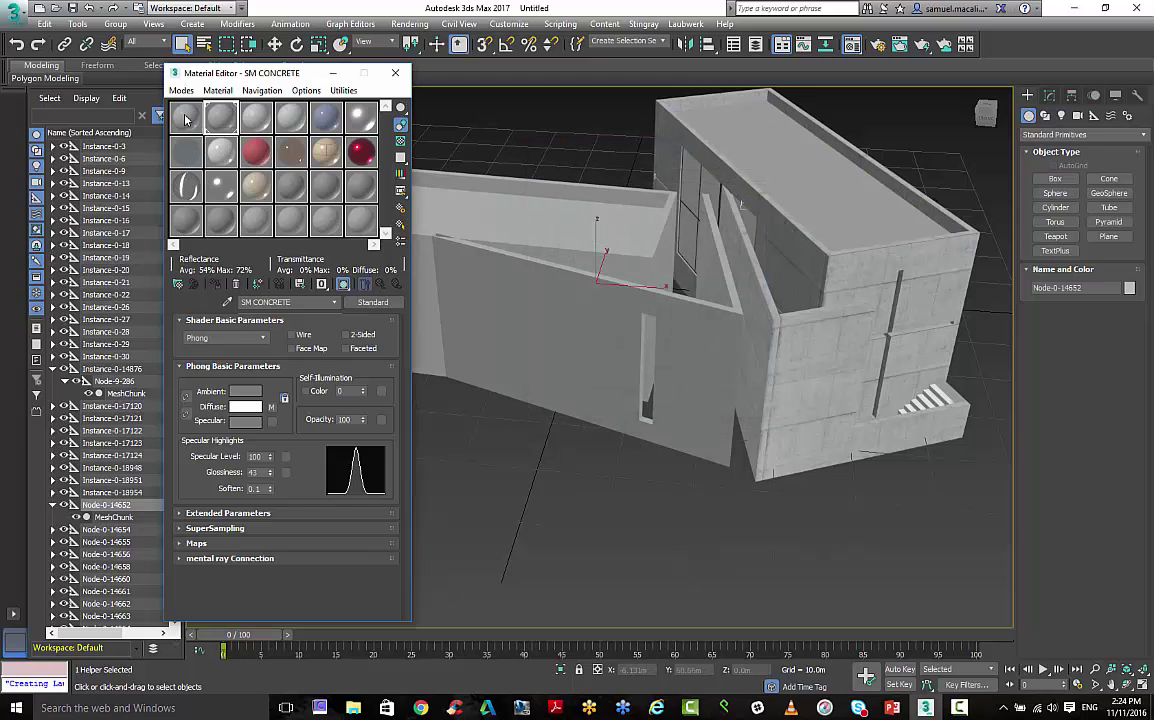
left_click(453, 474)
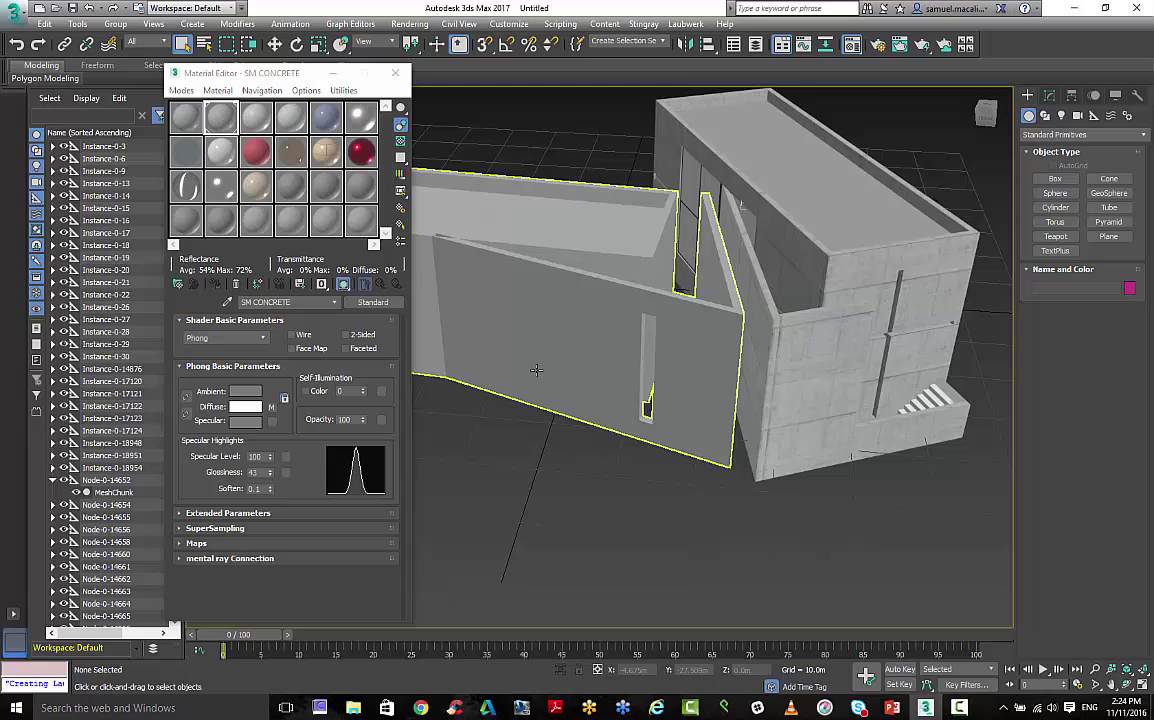
Select the grey MeshChunk wall and add a UVW Map modifier by typing 'uvw m'.
middle_click_drag(480, 336, 678, 402)
left_click(650, 225)
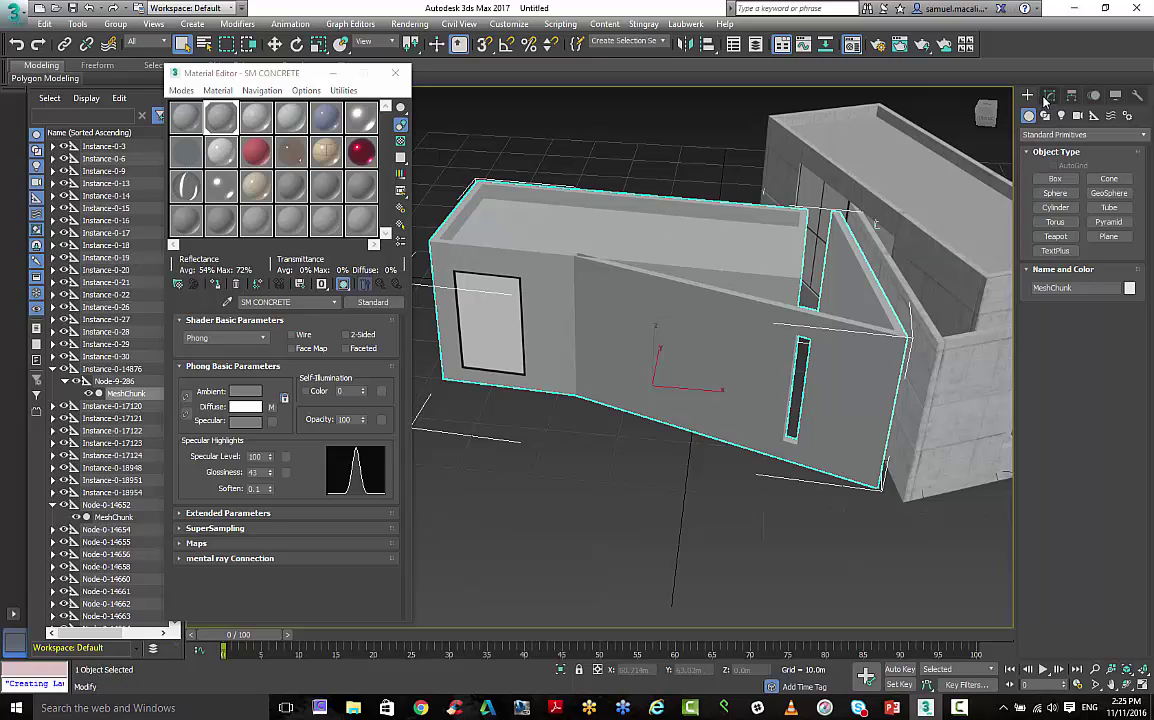
left_click(1047, 97)
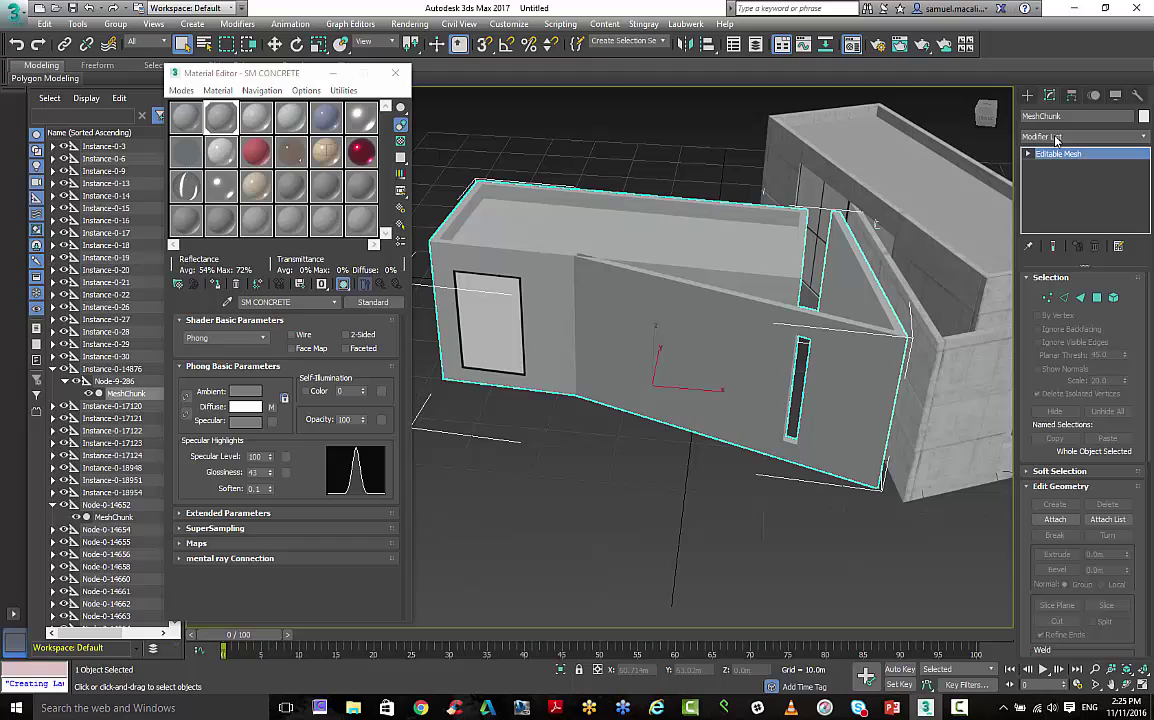
left_click(1058, 137)
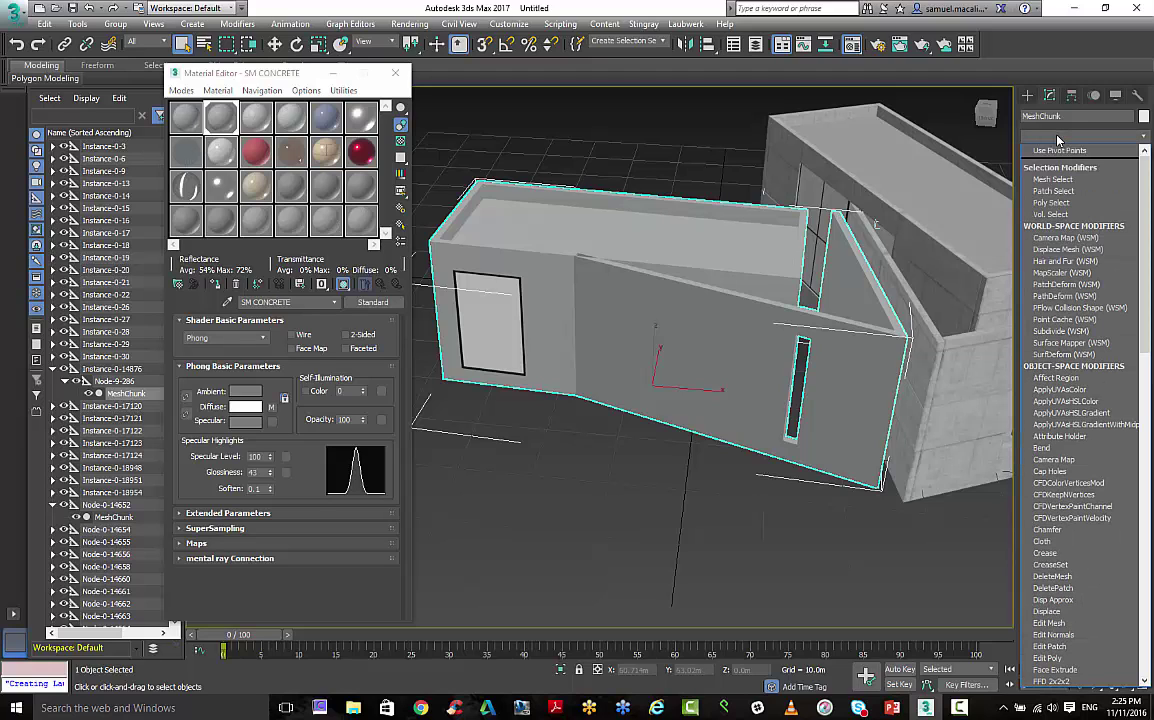
type("uvw m")
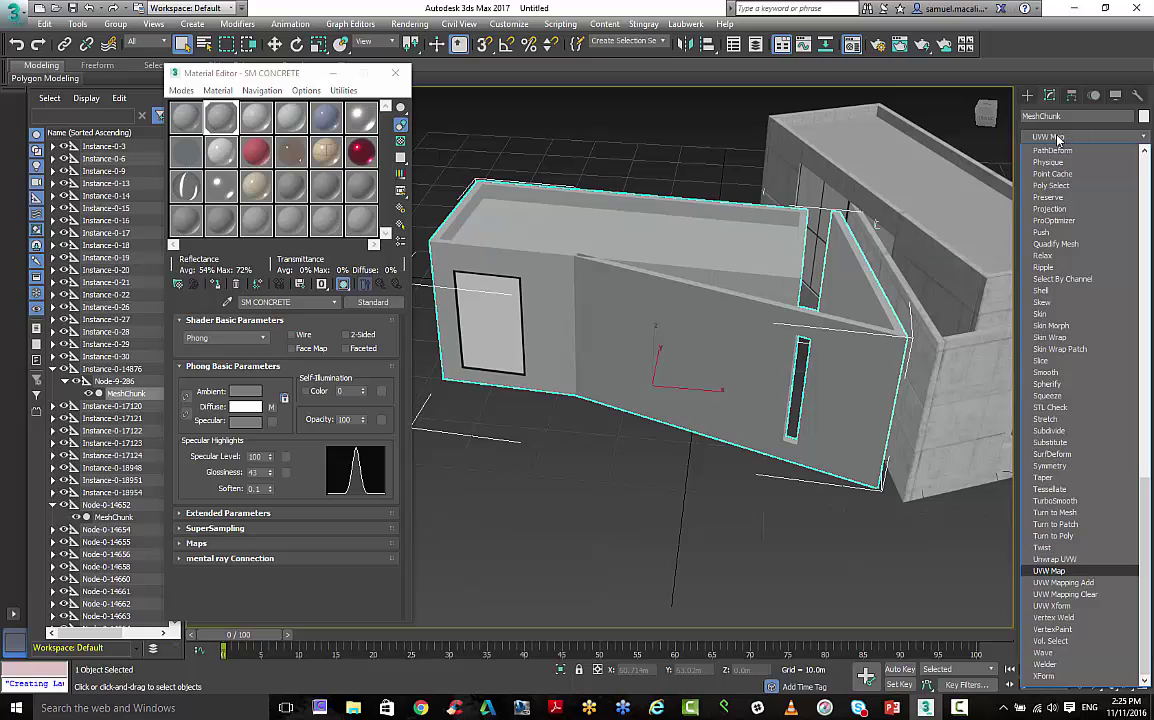
key("Return")
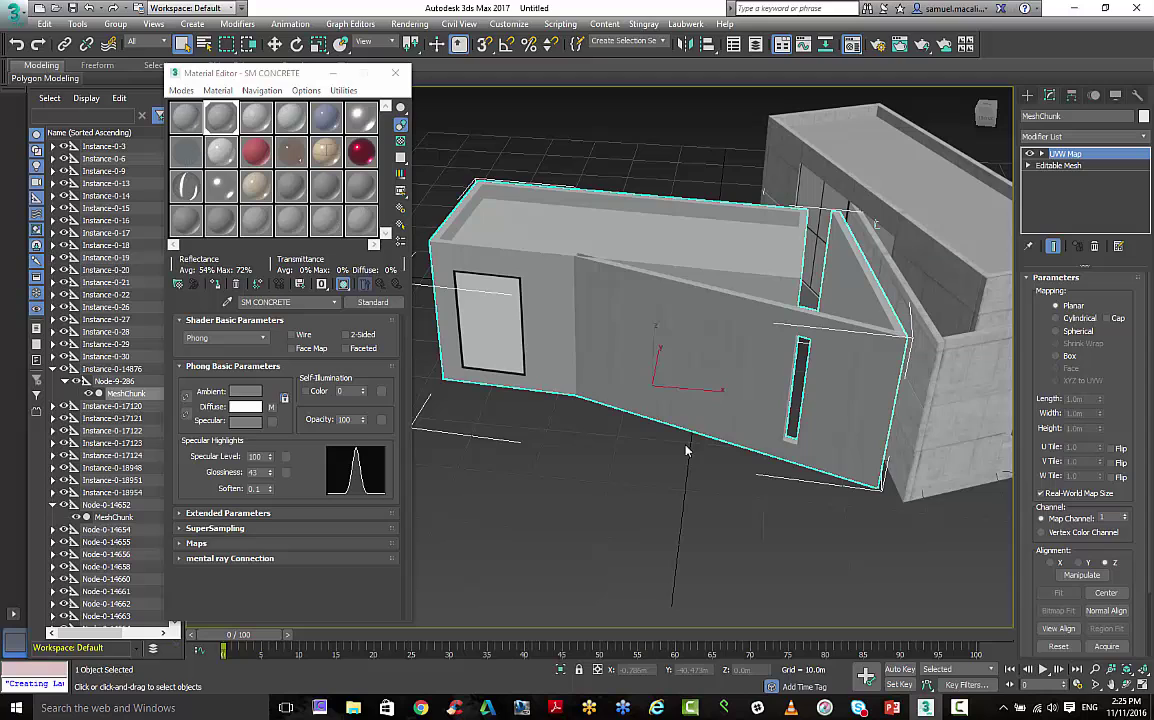
Turn off Real-World Map Size on the wall's UVW Map modifier.
middle_click_drag(681, 338, 717, 340, "alt")
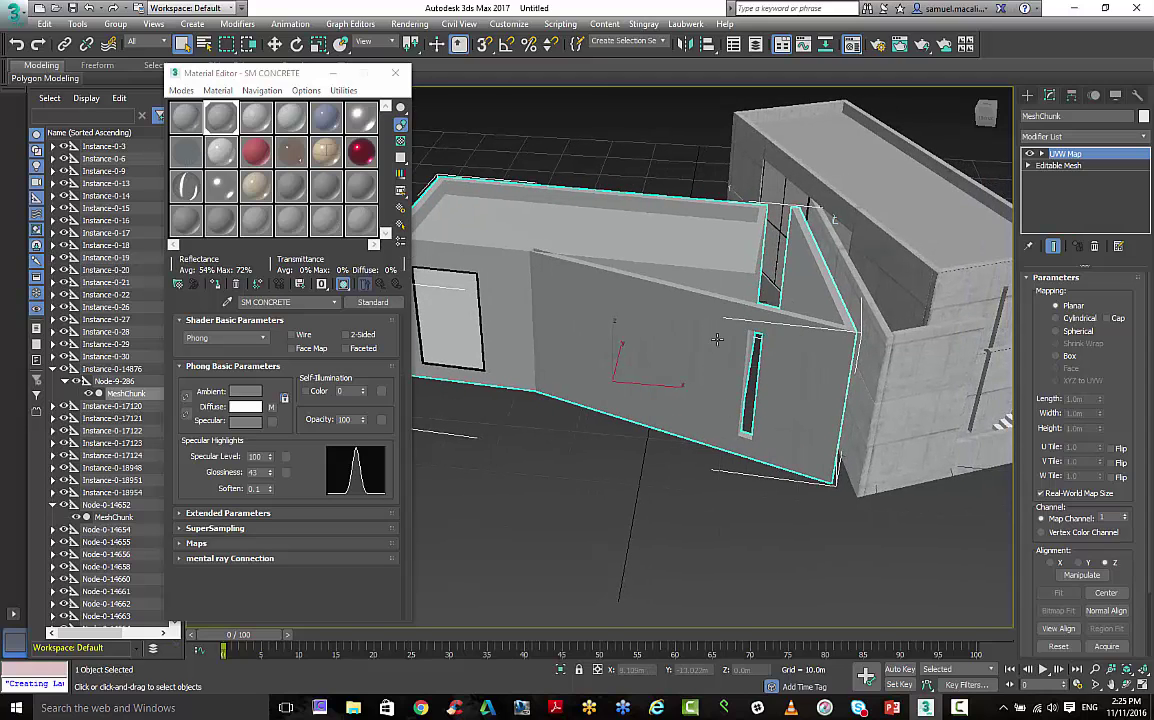
scroll(717, 340, "up", 4)
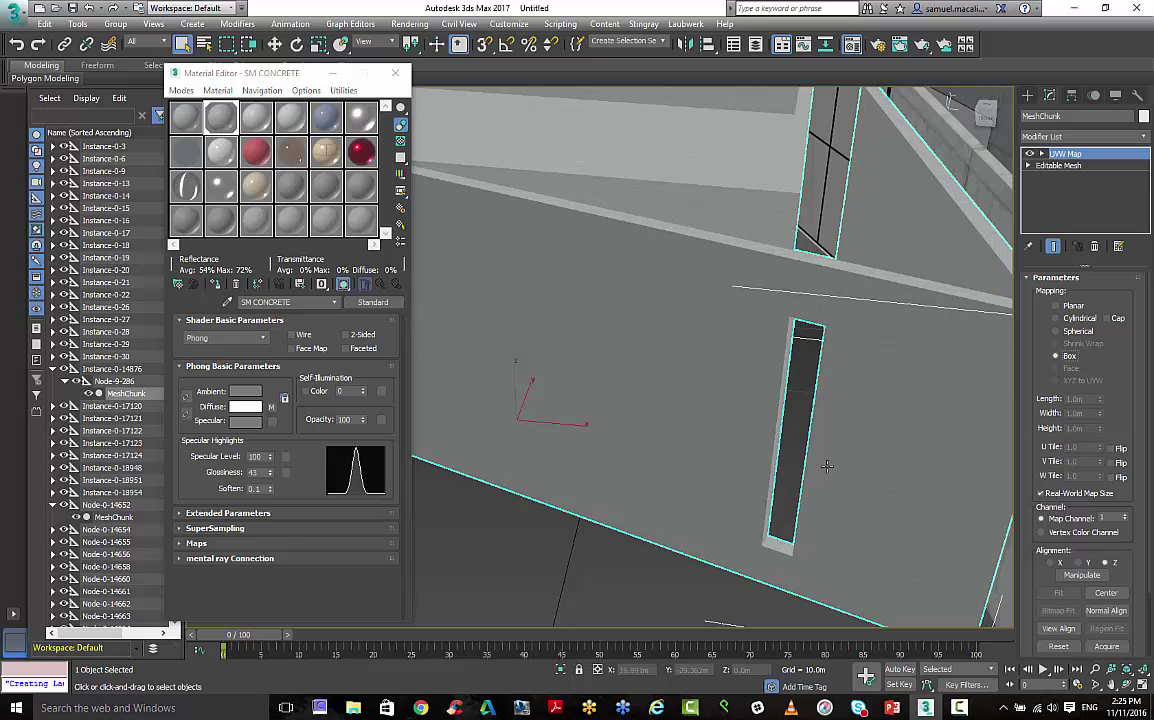
middle_click_drag(746, 420, 891, 424, "alt")
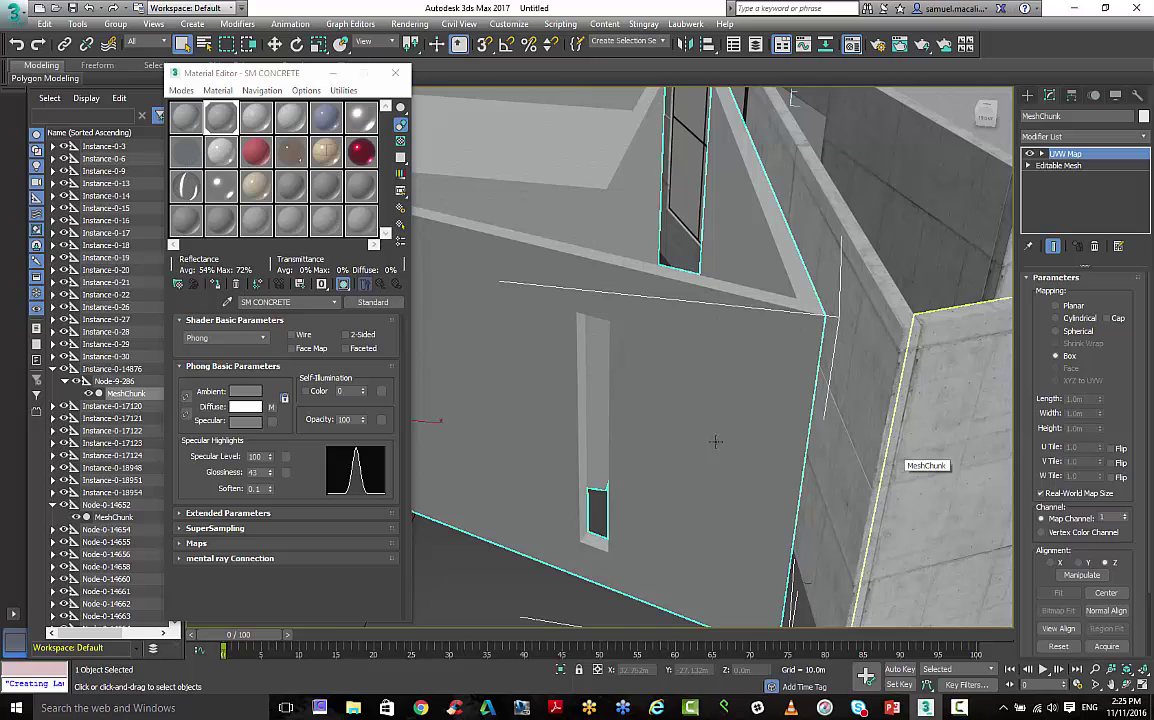
middle_click_drag(893, 465, 979, 486, "alt")
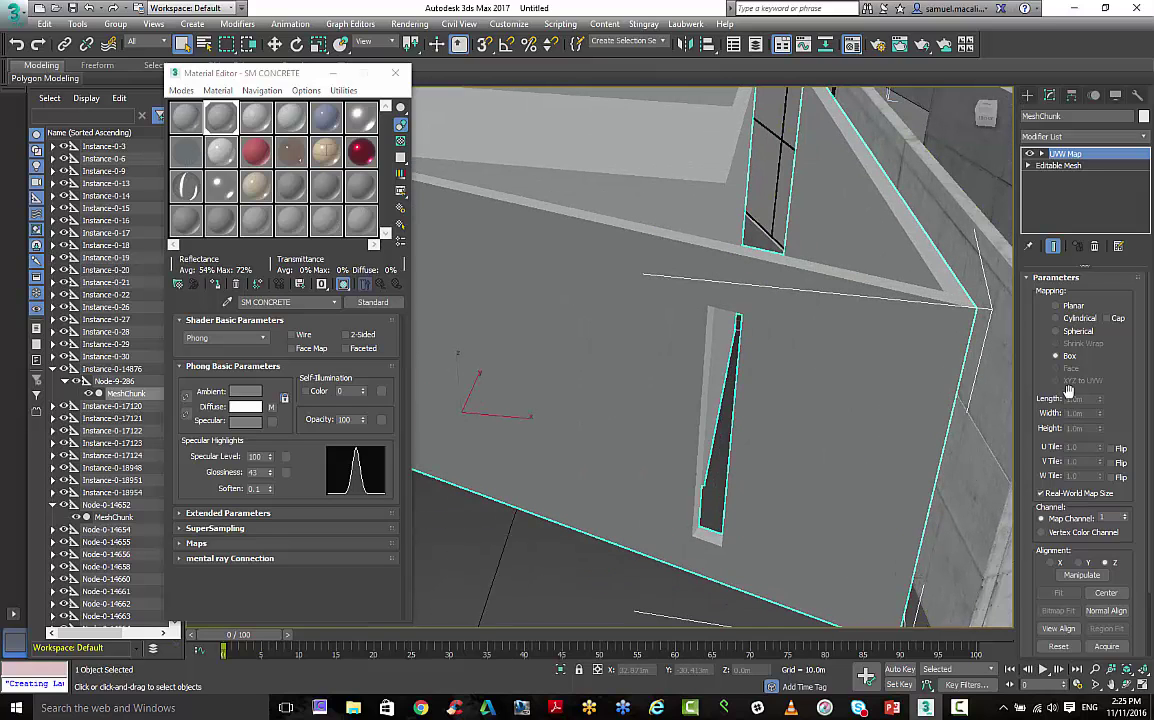
left_click(1041, 493)
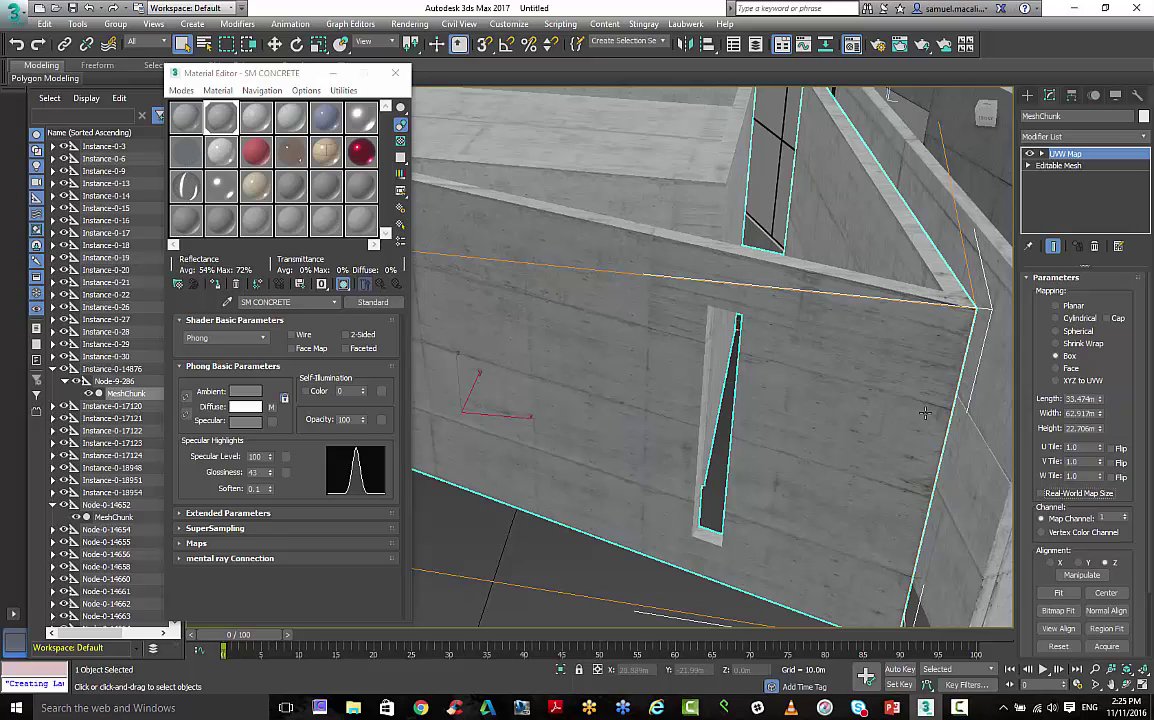
middle_click_drag(925, 413, 785, 436, "alt")
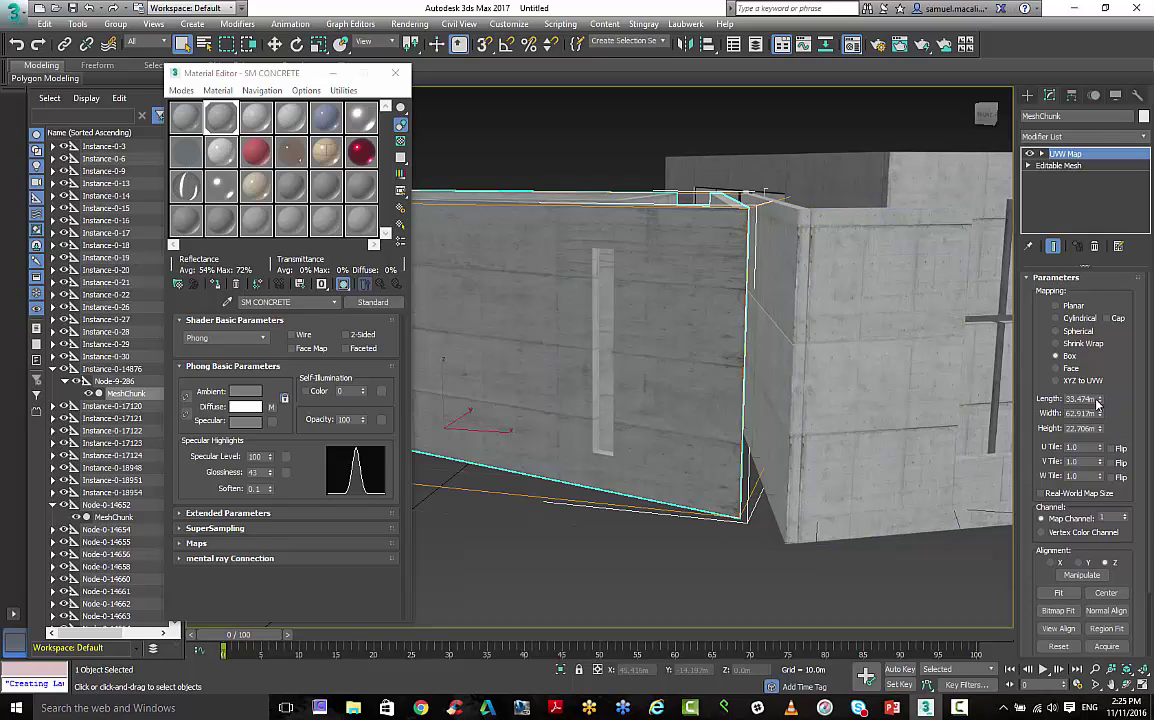
Set the UVW map Length, Width and Height to 30 m each.
left_click(1094, 400)
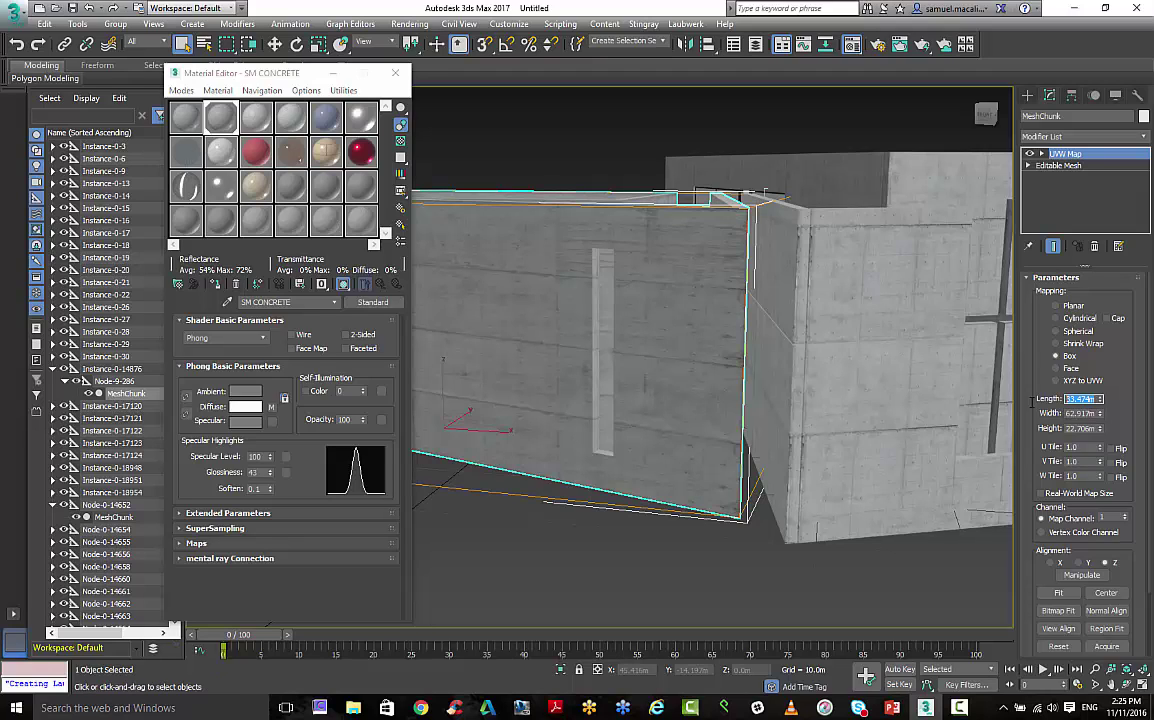
type("30")
key("Tab")
type("30")
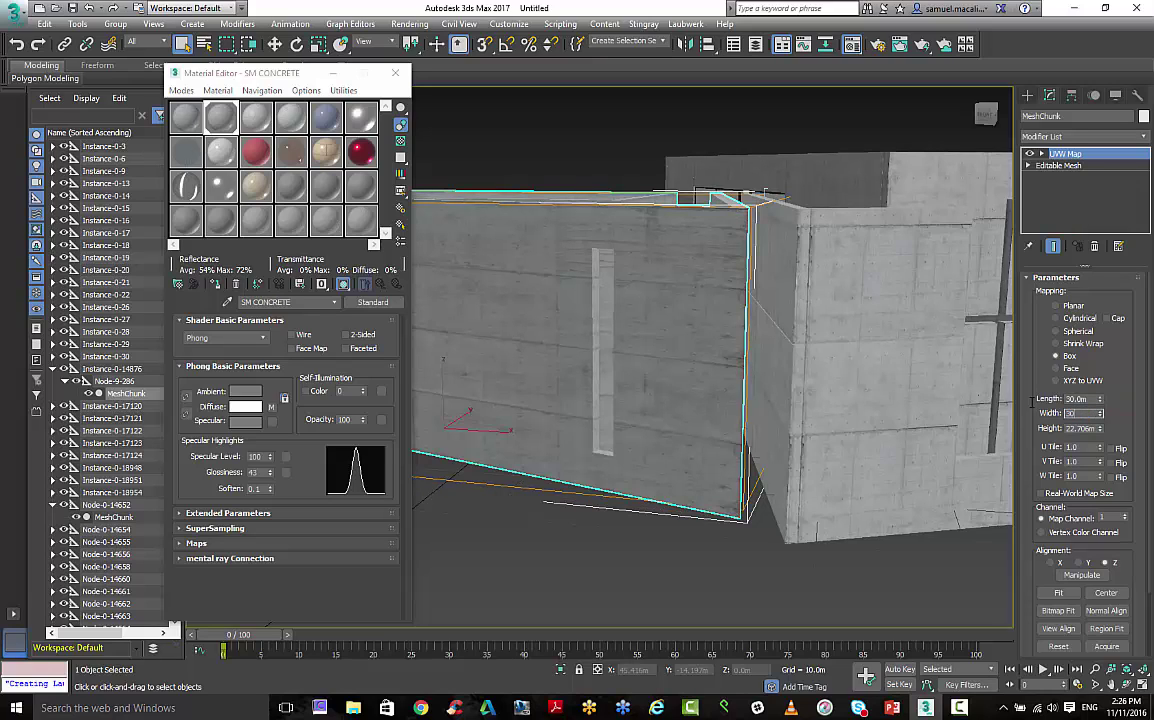
key("Tab")
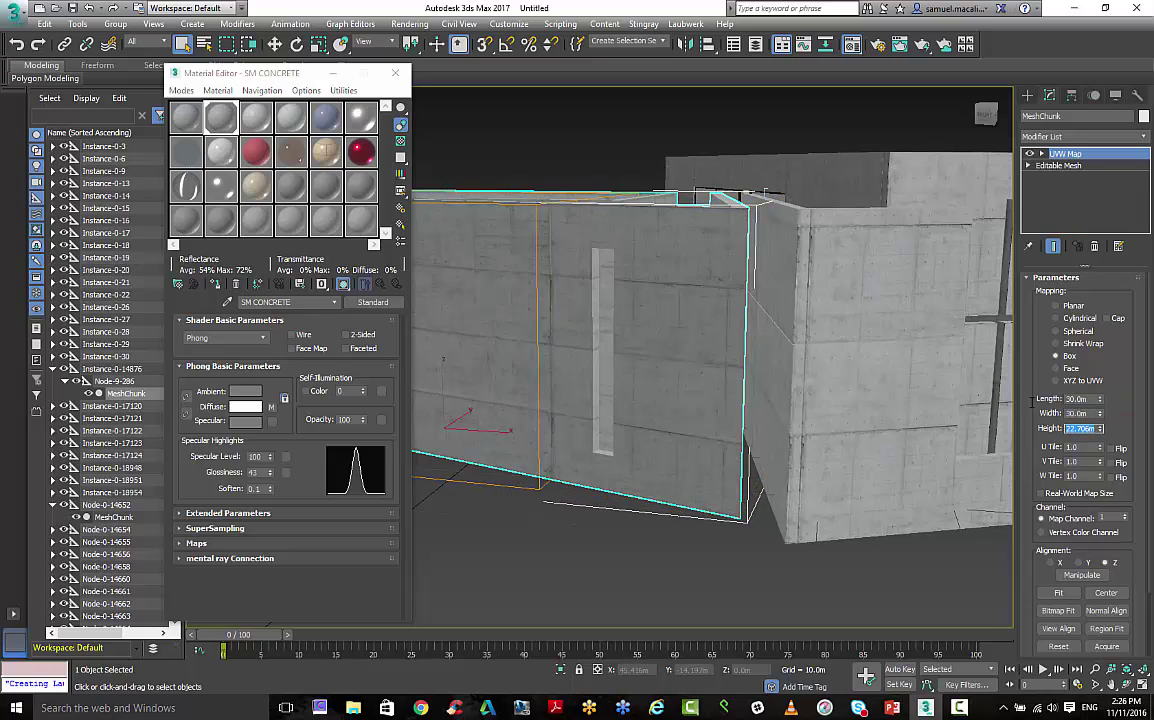
type("30")
key("Return")
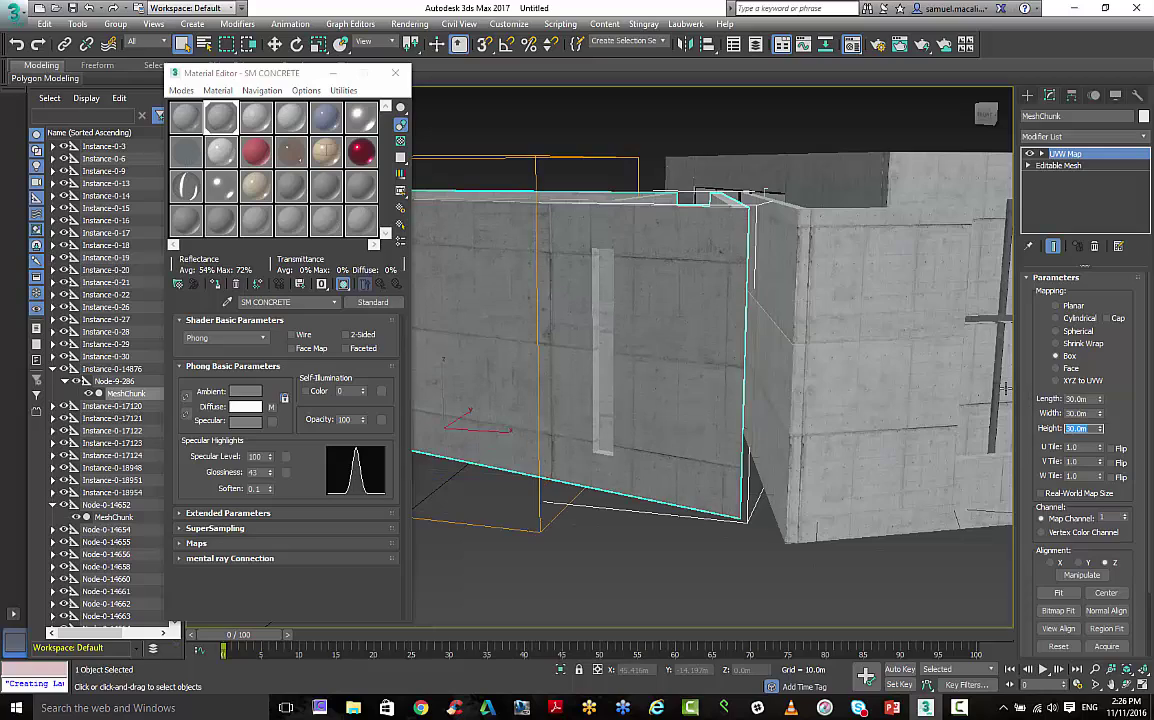
middle_click_drag(837, 438, 692, 441, "alt")
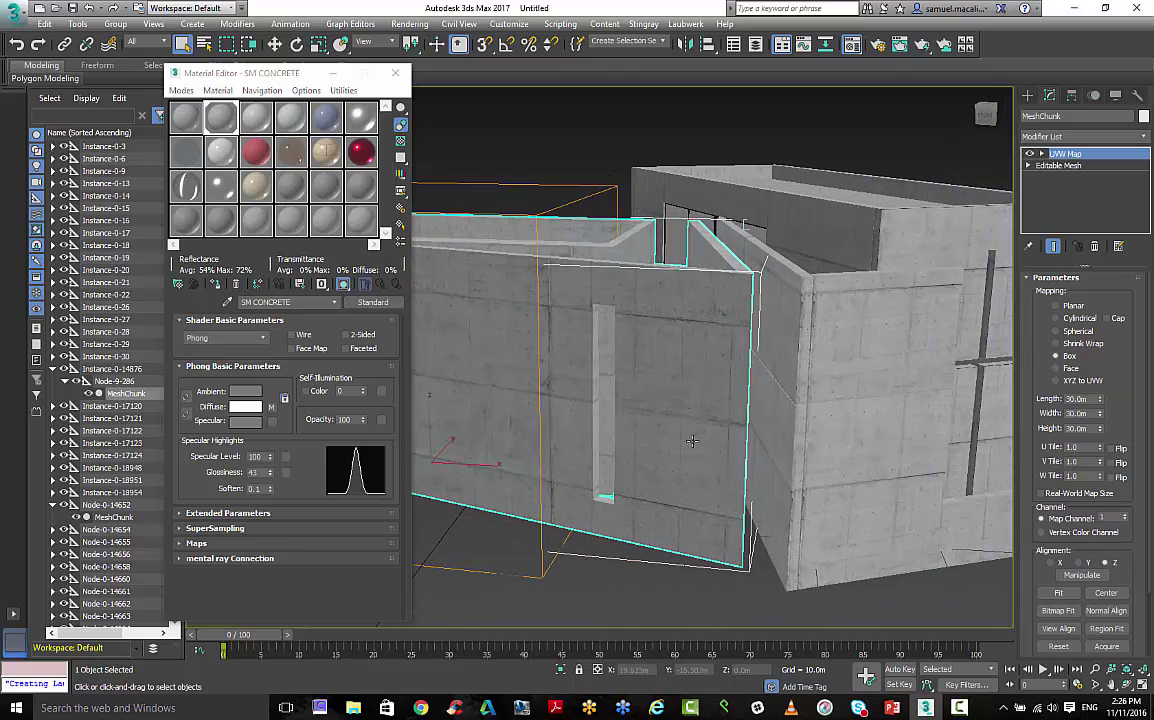
Select all 11 similar concrete wall pieces with Select Similar and isolate them.
left_click(784, 441)
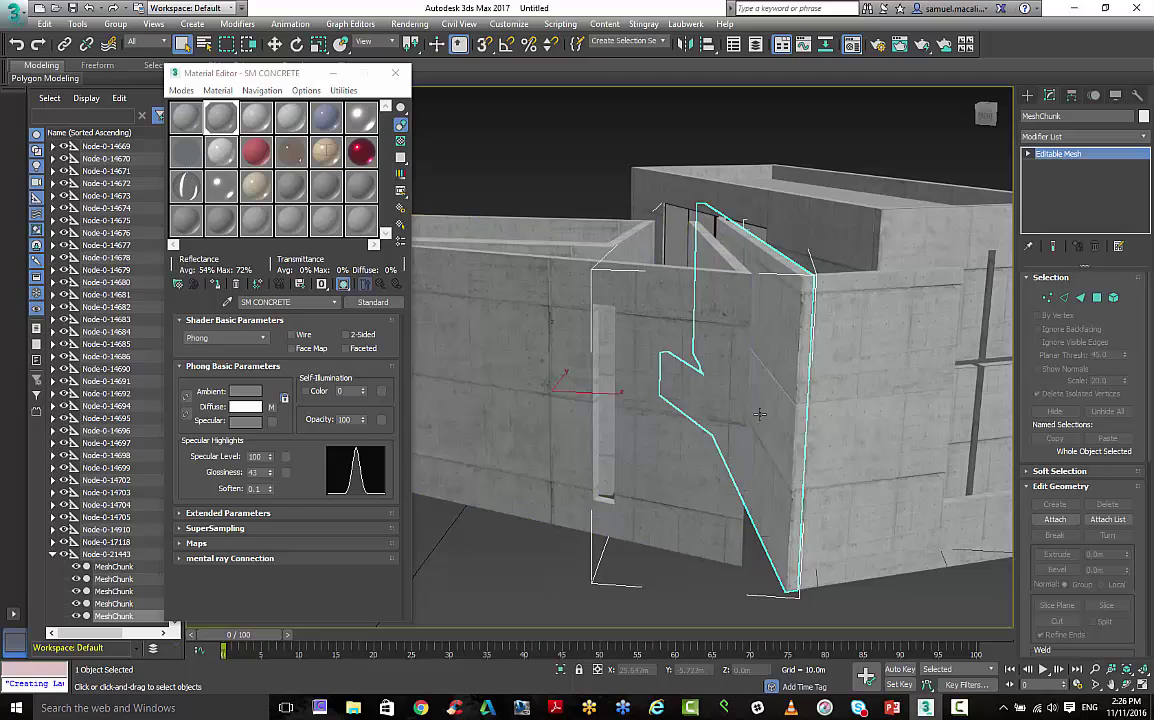
right_click(760, 413)
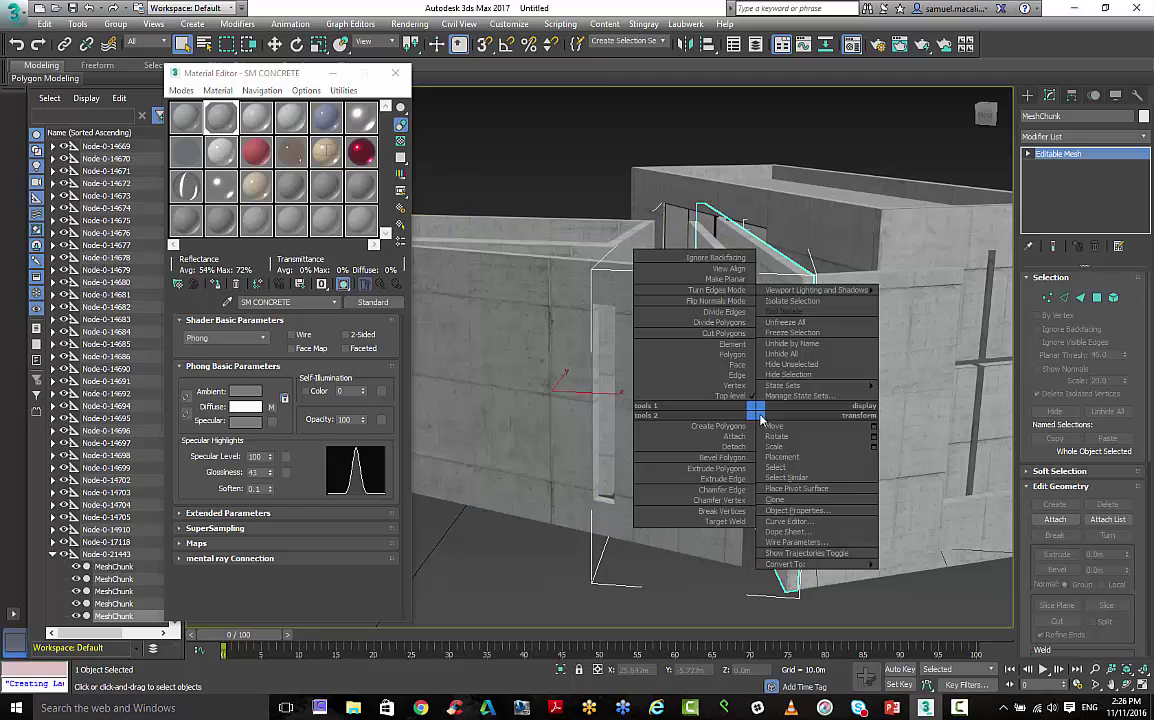
left_click(785, 477)
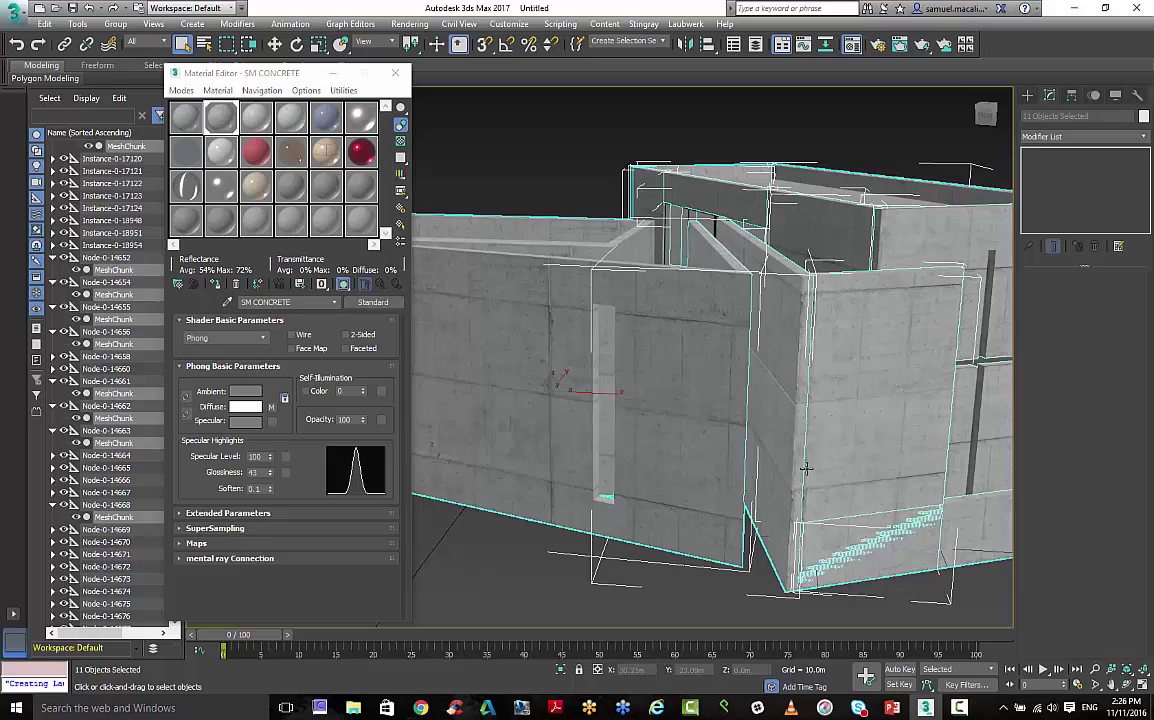
right_click(805, 467)
left_click(845, 337)
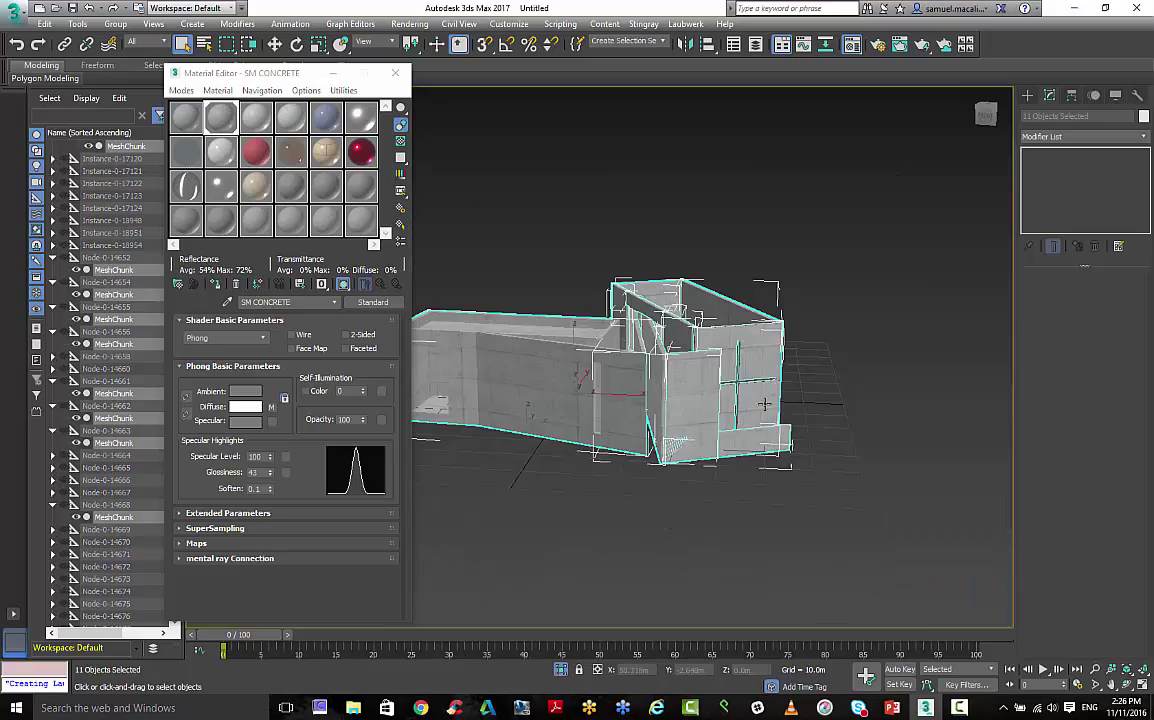
middle_click_drag(764, 404, 614, 352, "alt")
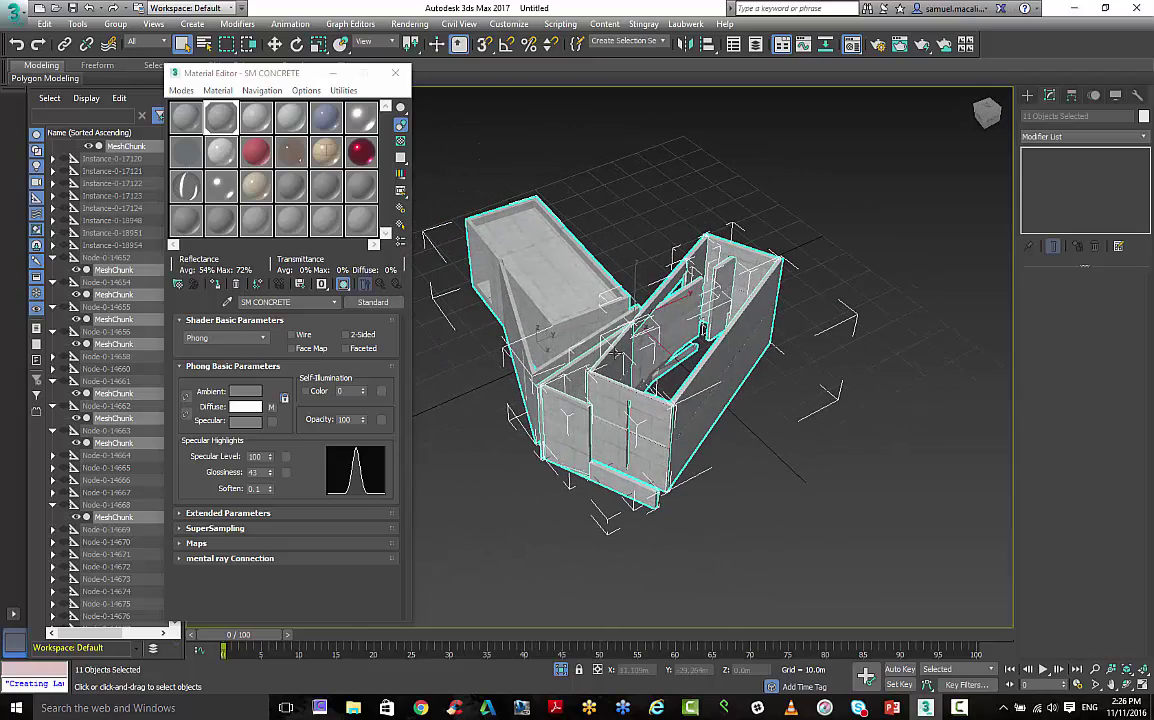
Add a UVW Map modifier to all 11 selected concrete pieces.
left_click(1048, 137)
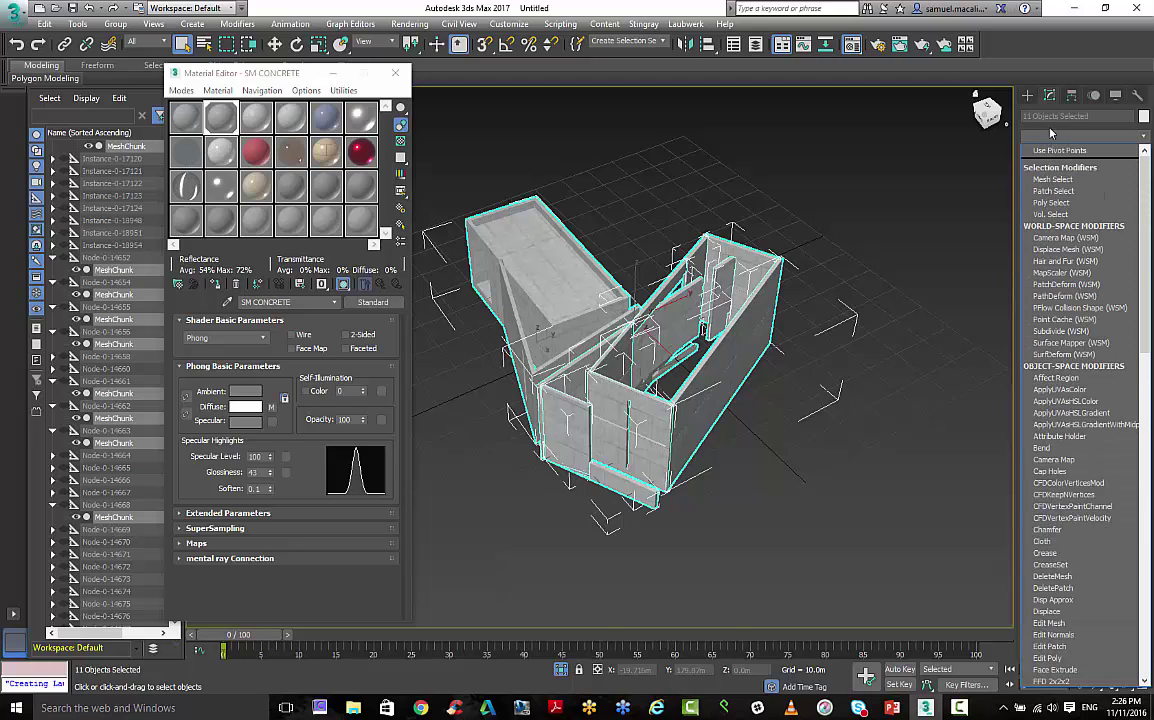
scroll(1085, 585, "down", 10)
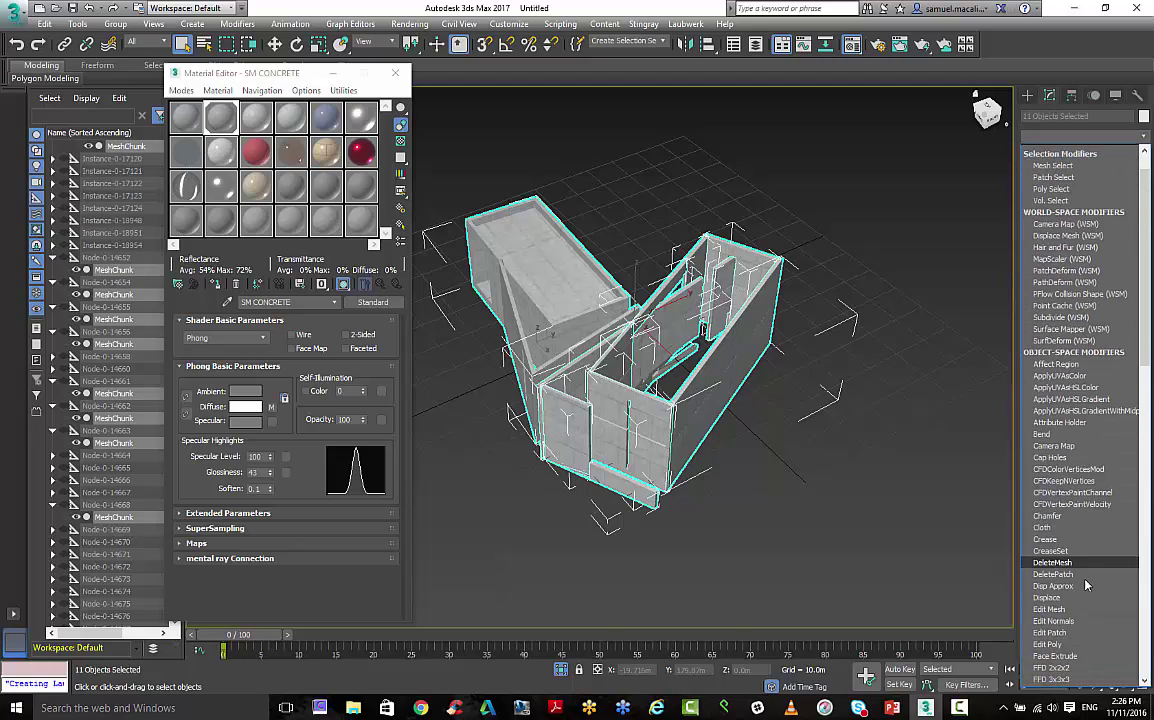
scroll(1085, 585, "down", 10)
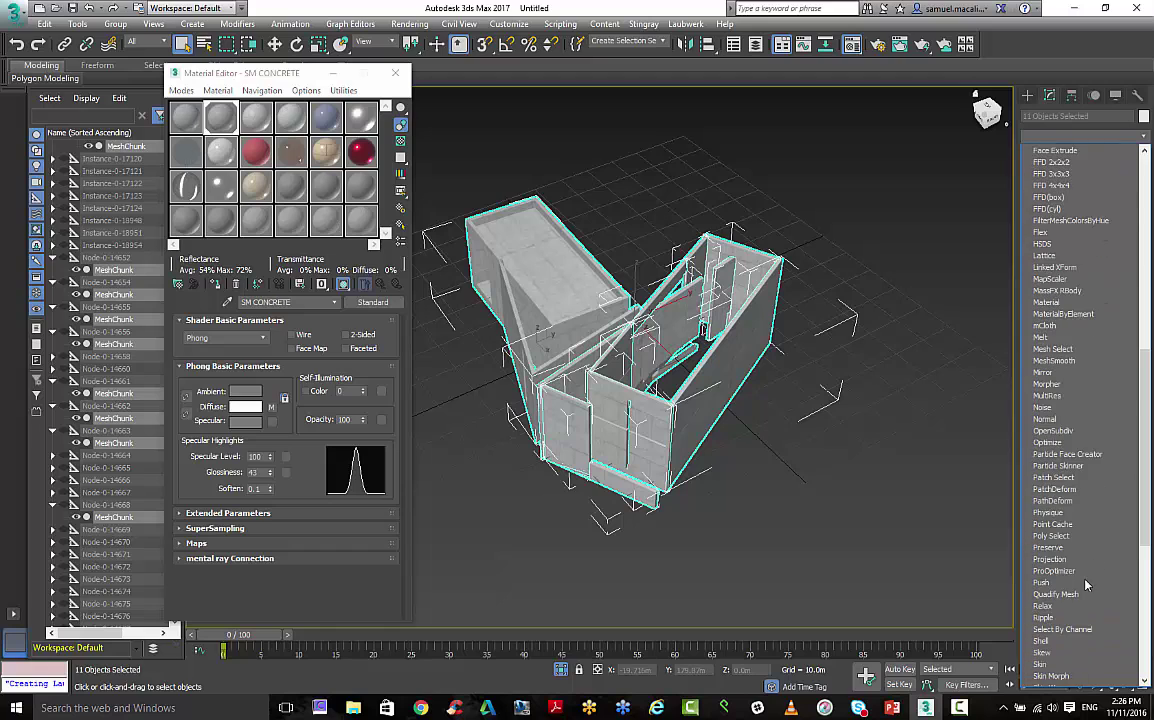
scroll(1087, 584, "down", 3)
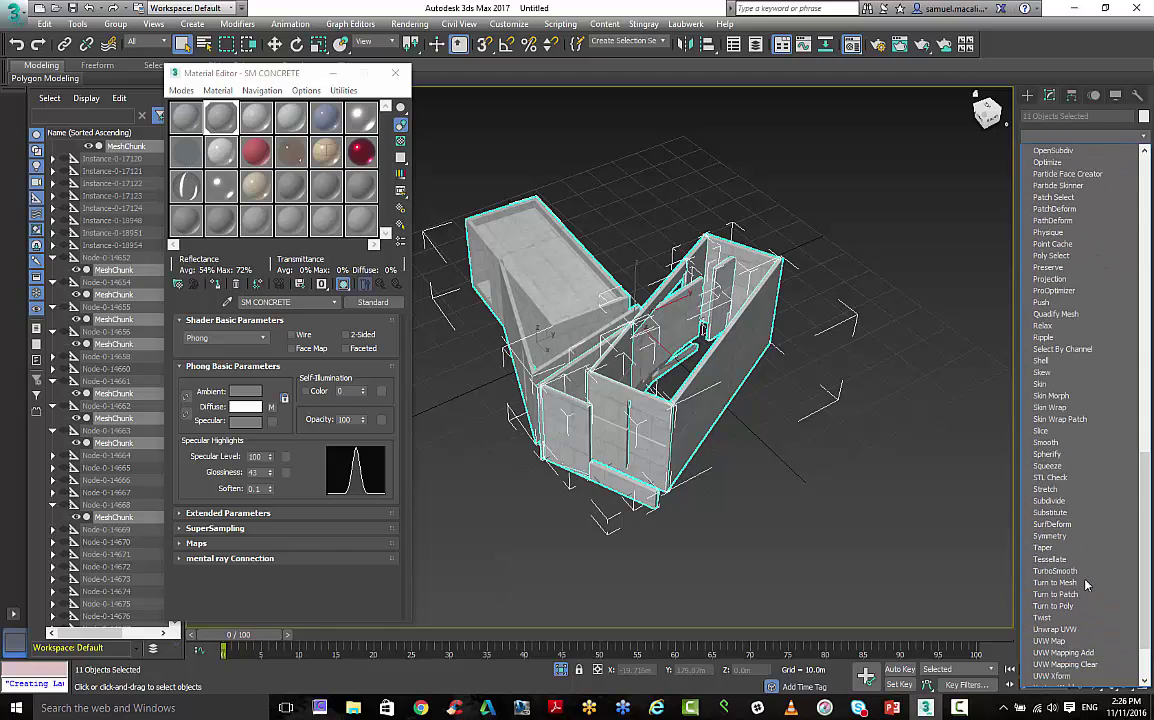
left_click(1060, 641)
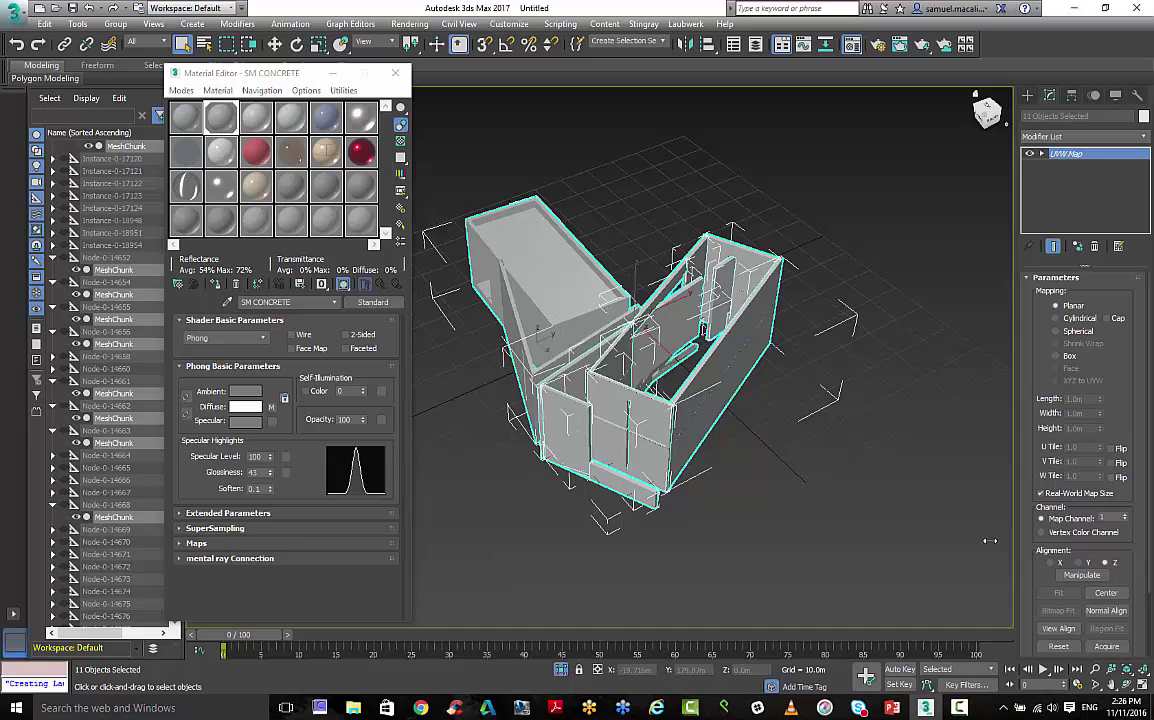
middle_click_drag(800, 444, 697, 398, "alt")
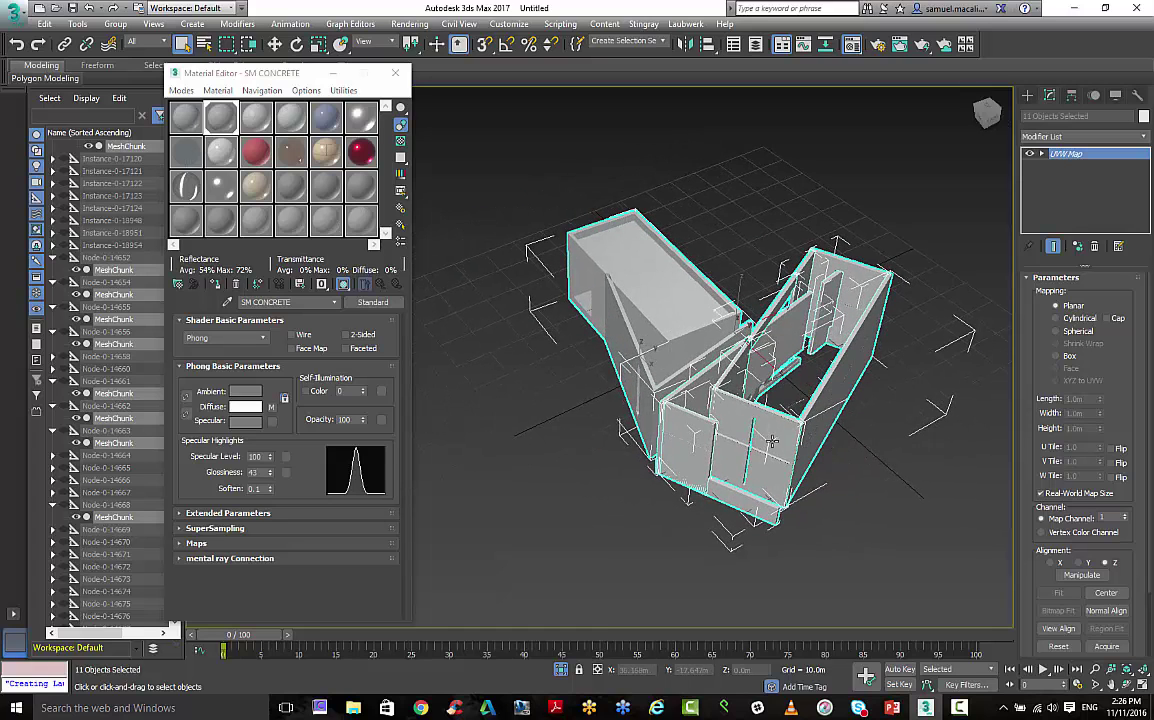
scroll(678, 365, "up", 8)
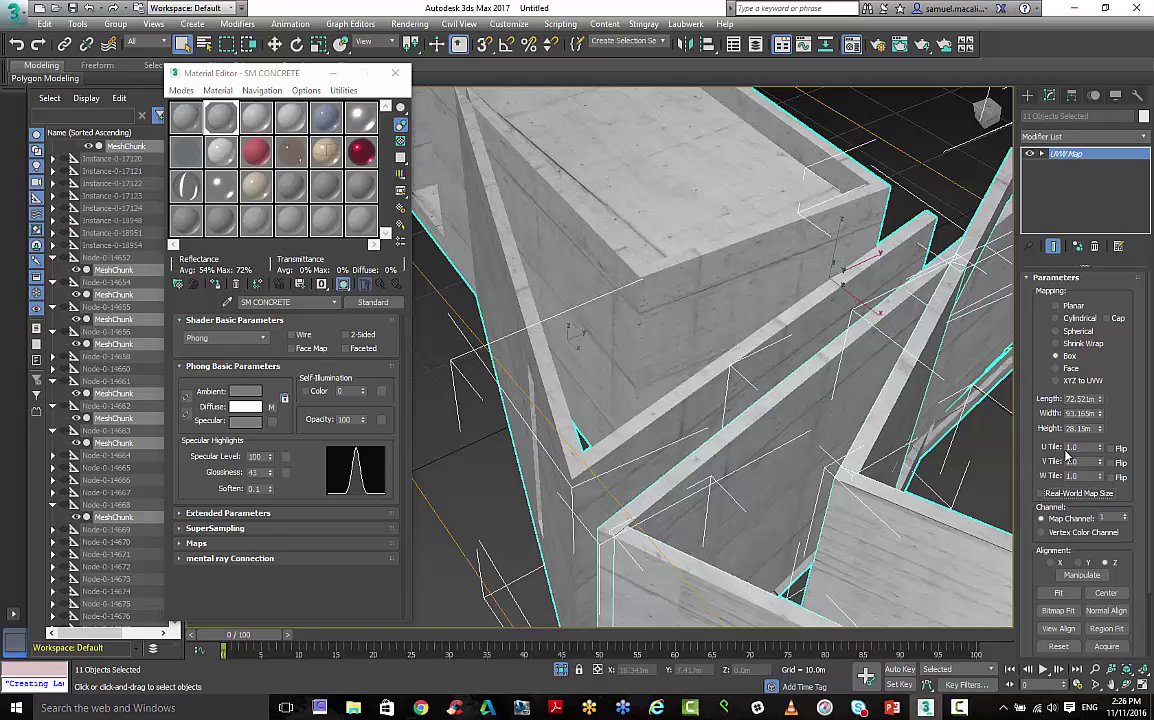
Set the shared UVW map Height, Width and Length to 30 m each.
double_click(1080, 428)
type("30")
key("shift+Tab")
type("30")
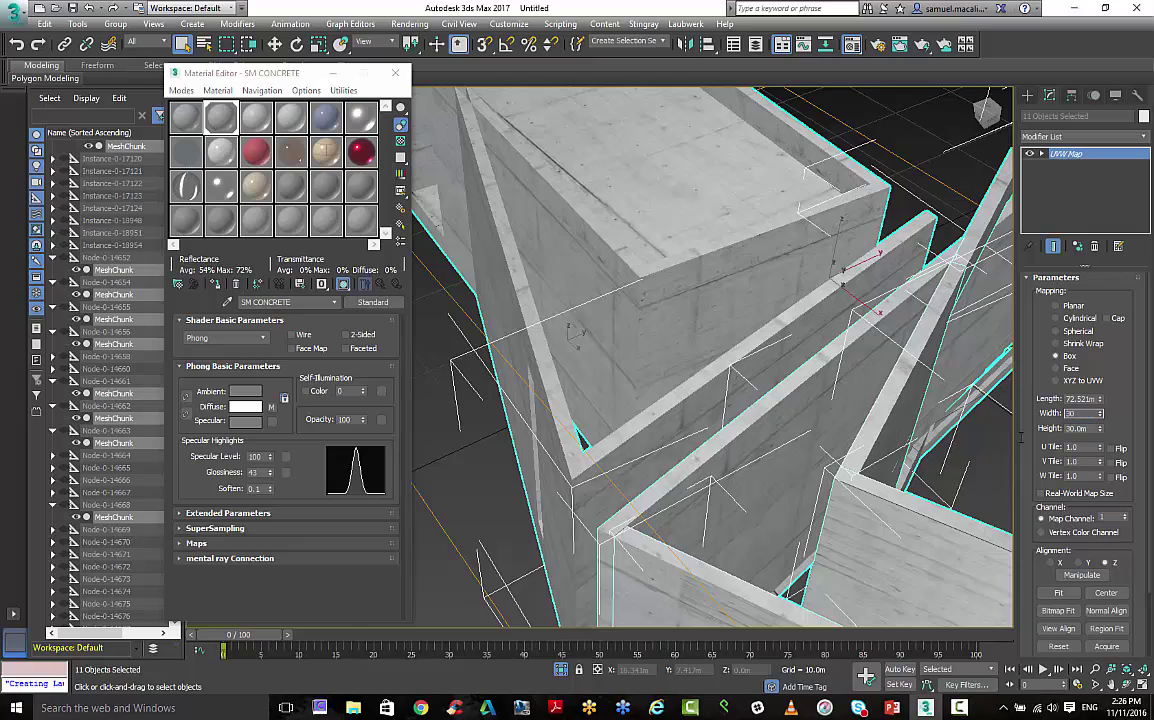
key("shift+Tab")
type("30")
key("Return")
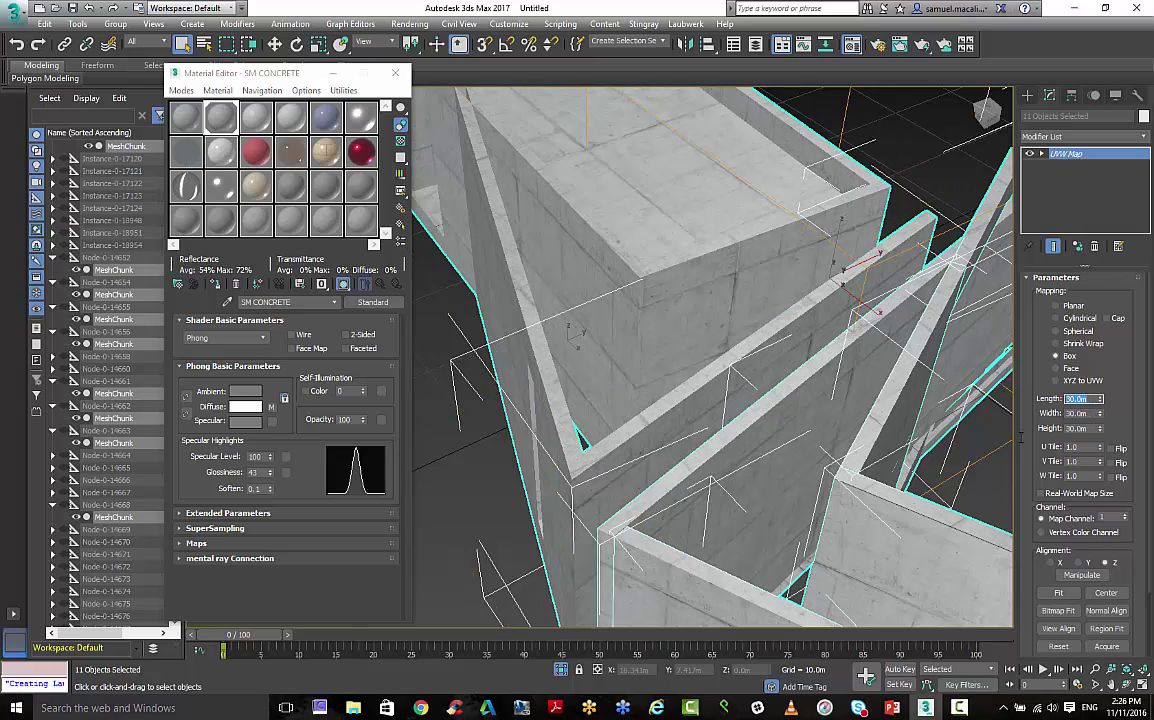
middle_click_drag(590, 380, 560, 399)
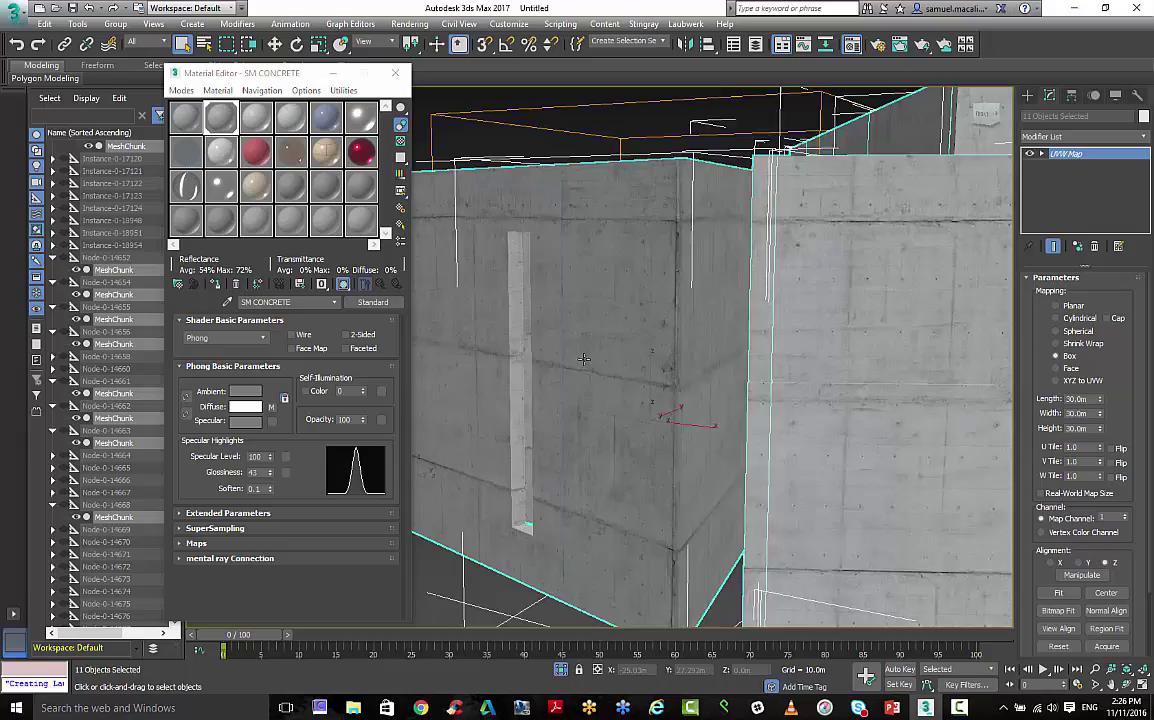
middle_click_drag(584, 359, 573, 391, "alt")
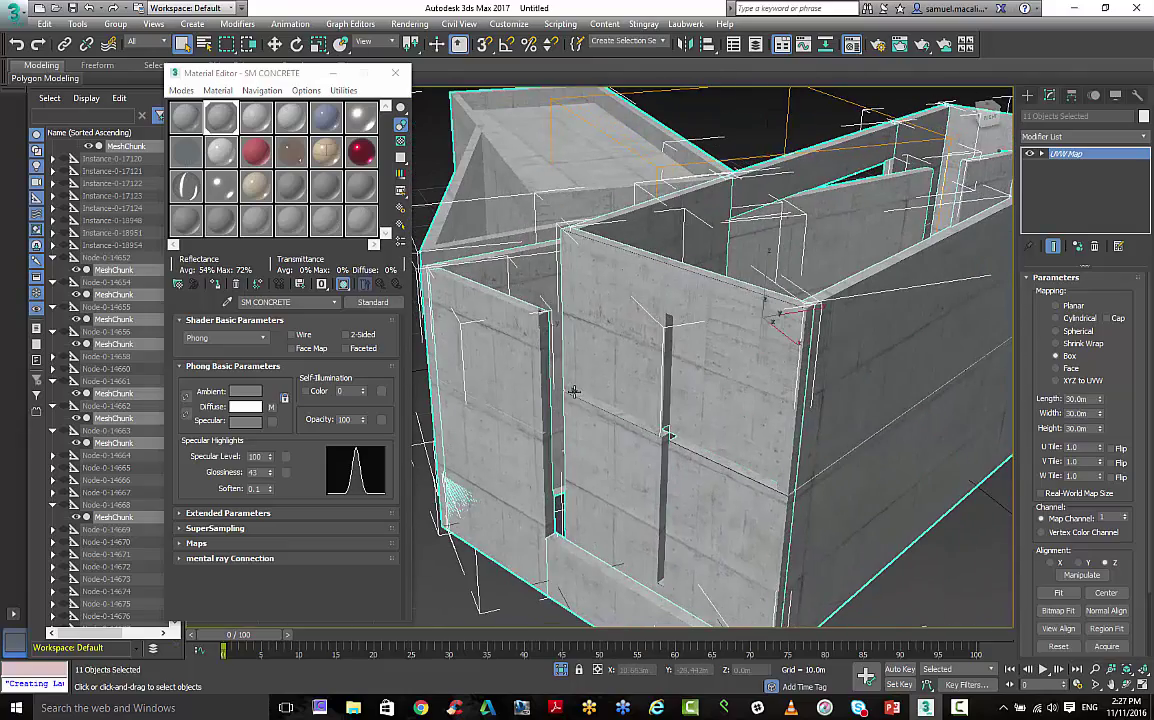
scroll(573, 391, "down", 10)
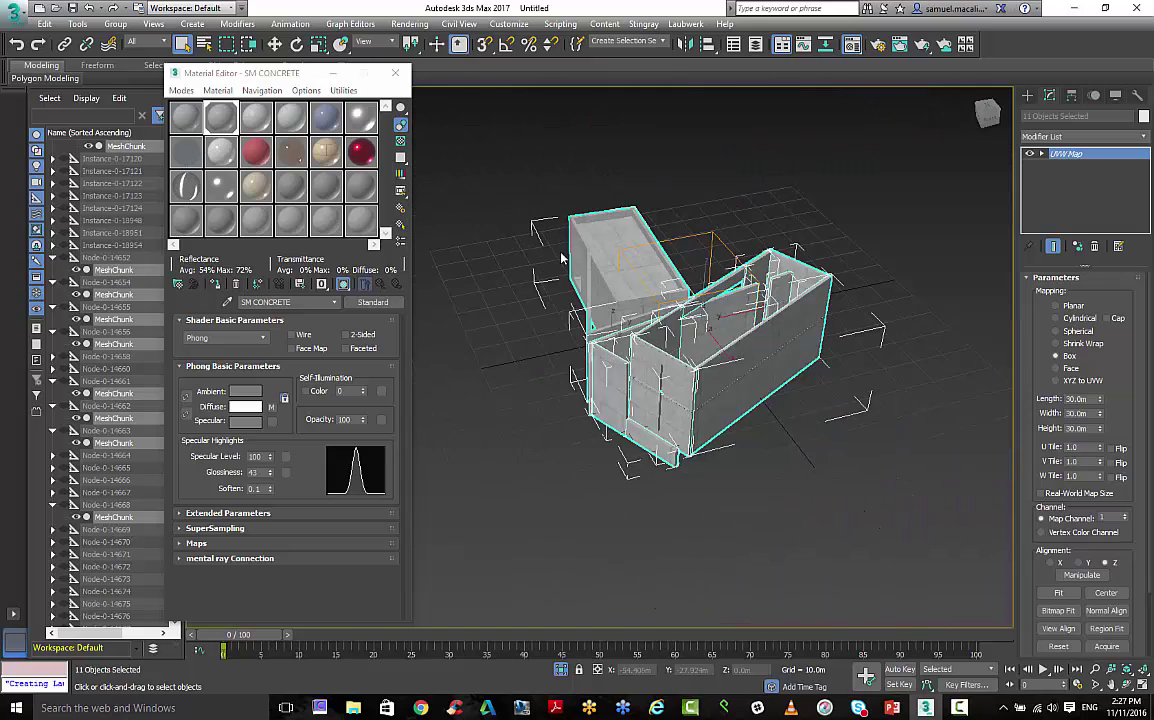
Deselect the concrete pieces, End Isolate to unhide all walls, and orbit toward the windows.
left_click(515, 205)
right_click(516, 204)
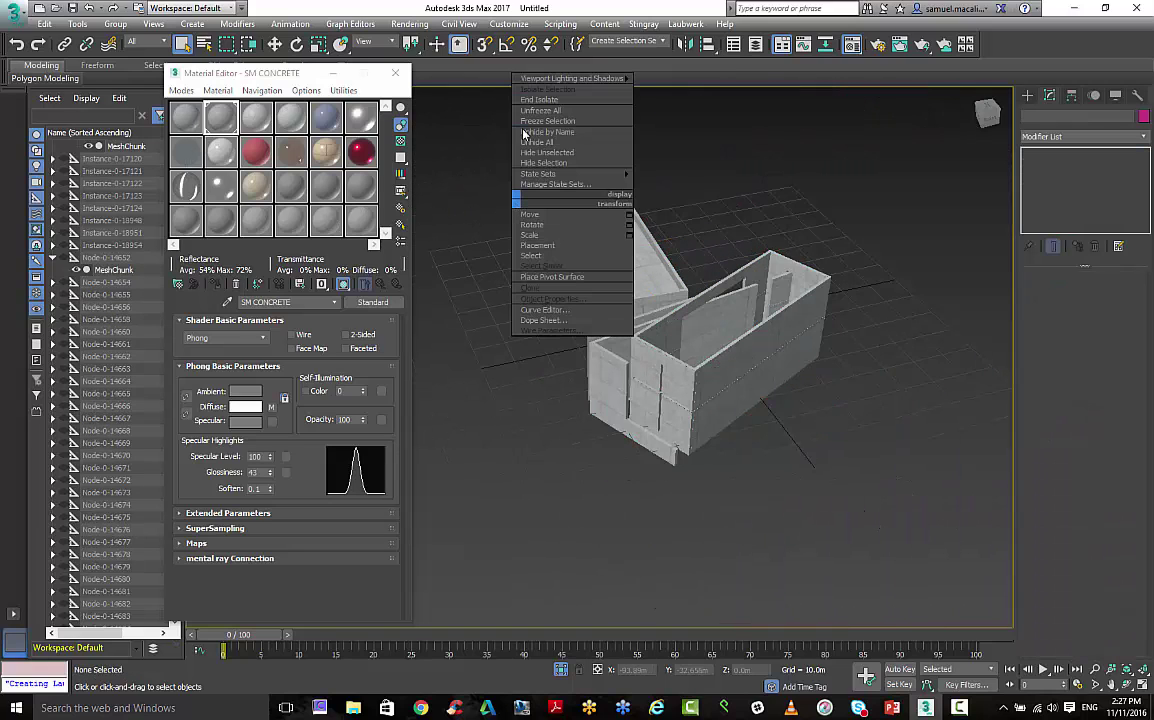
left_click(540, 99)
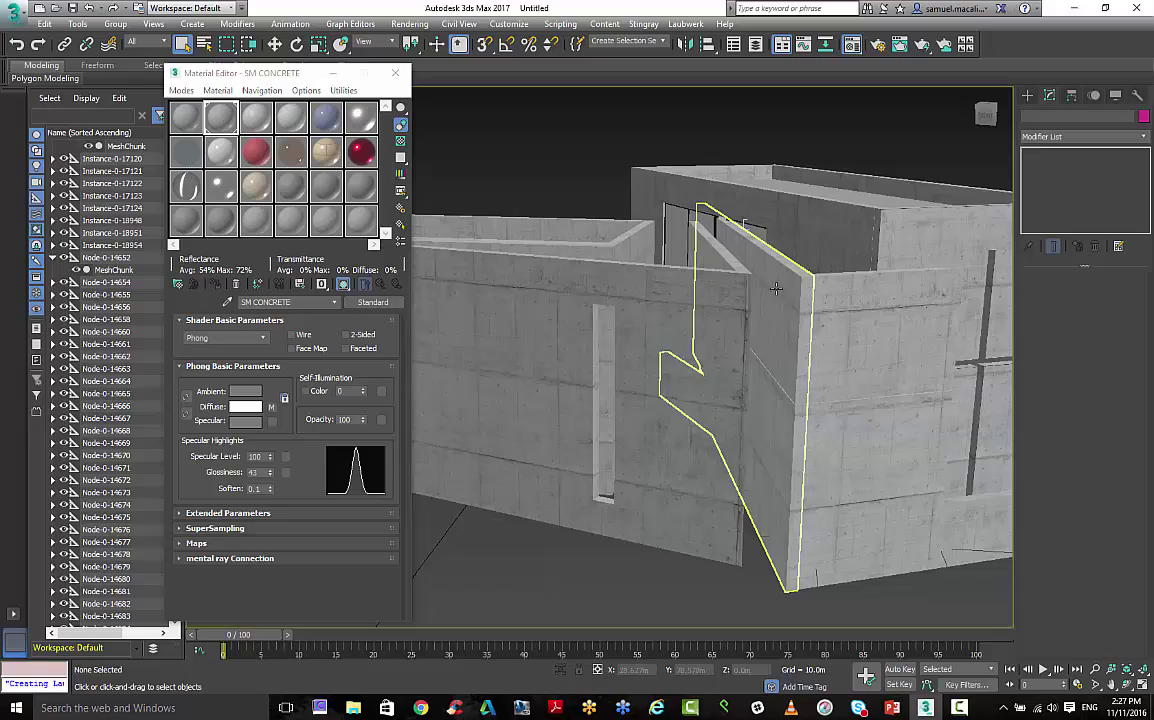
middle_click_drag(775, 289, 769, 331, "alt")
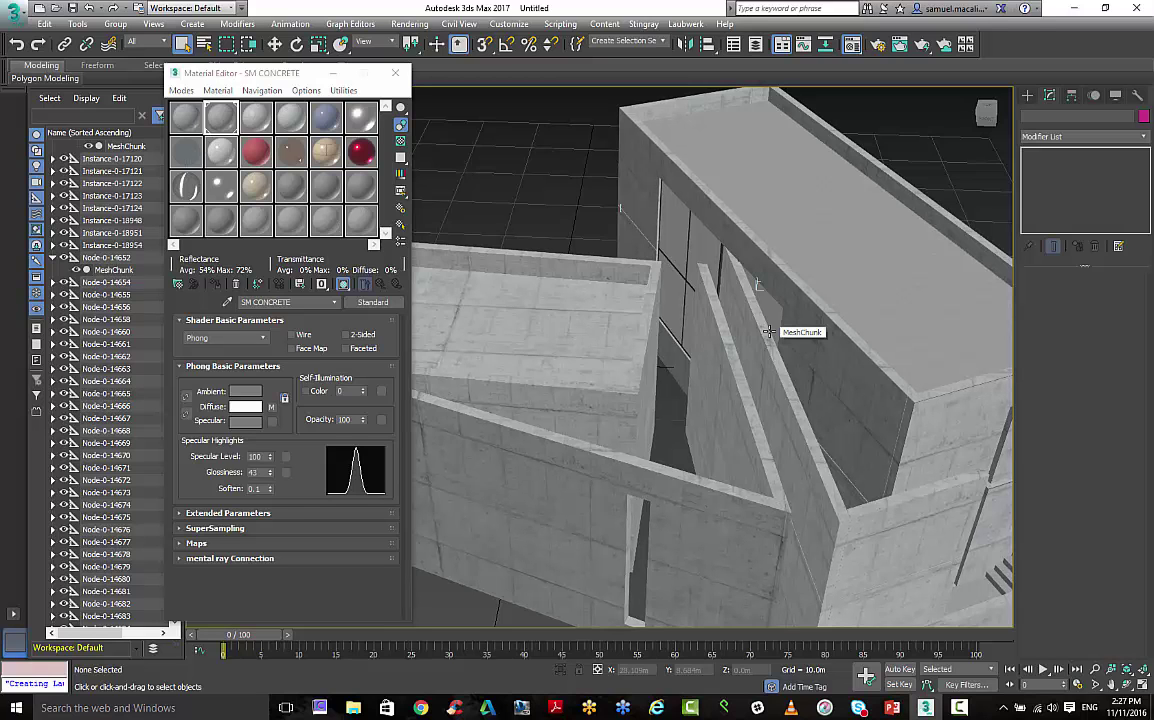
middle_click_drag(769, 331, 660, 401, "alt")
Zoom to the four-pane window and move the Material Editor to the left.
scroll(660, 401, "up", 6)
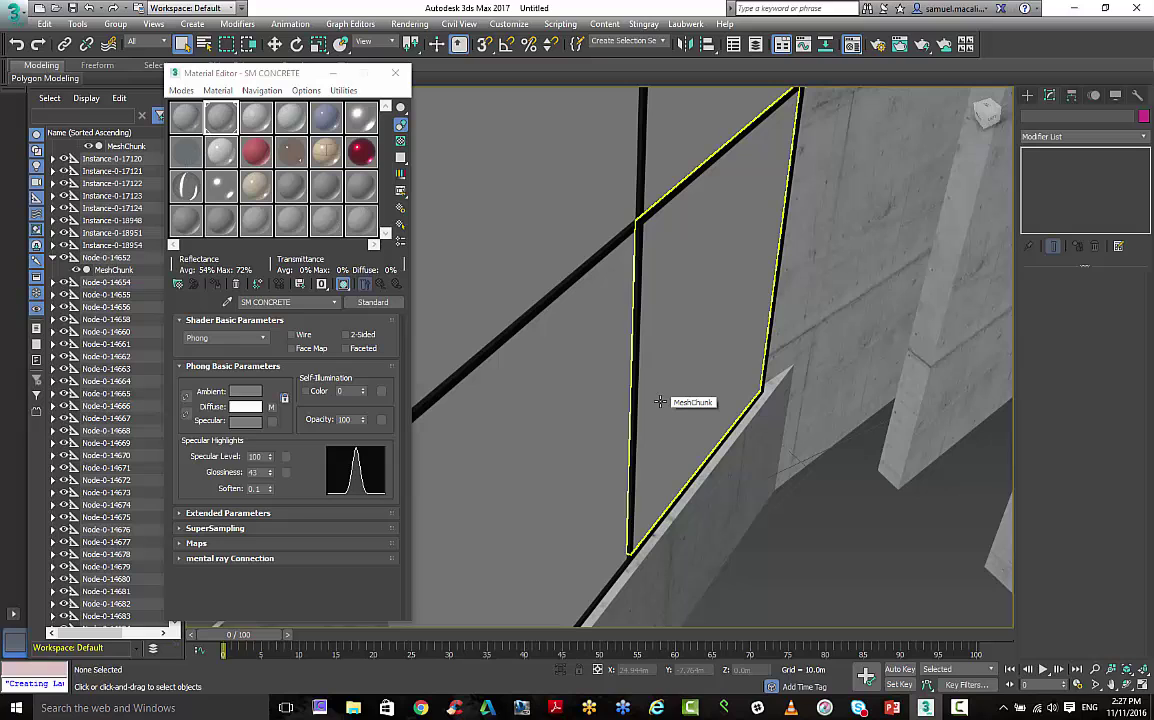
scroll(660, 401, "down", 5)
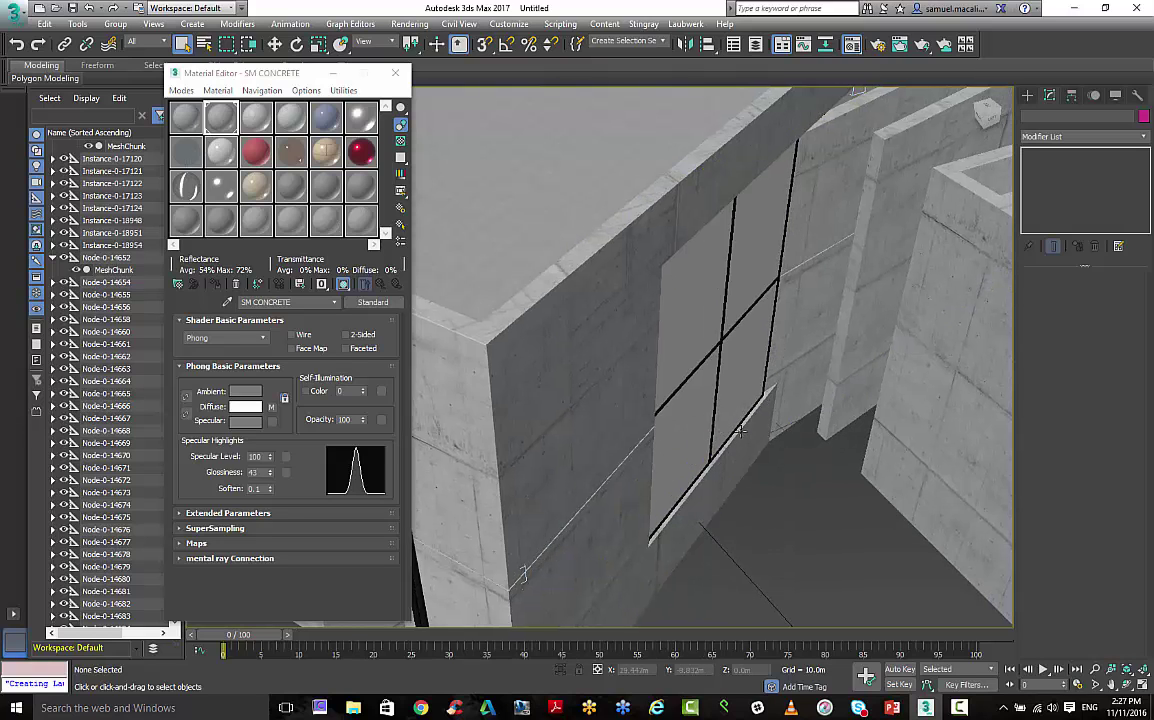
left_click_drag(243, 78, 180, 65)
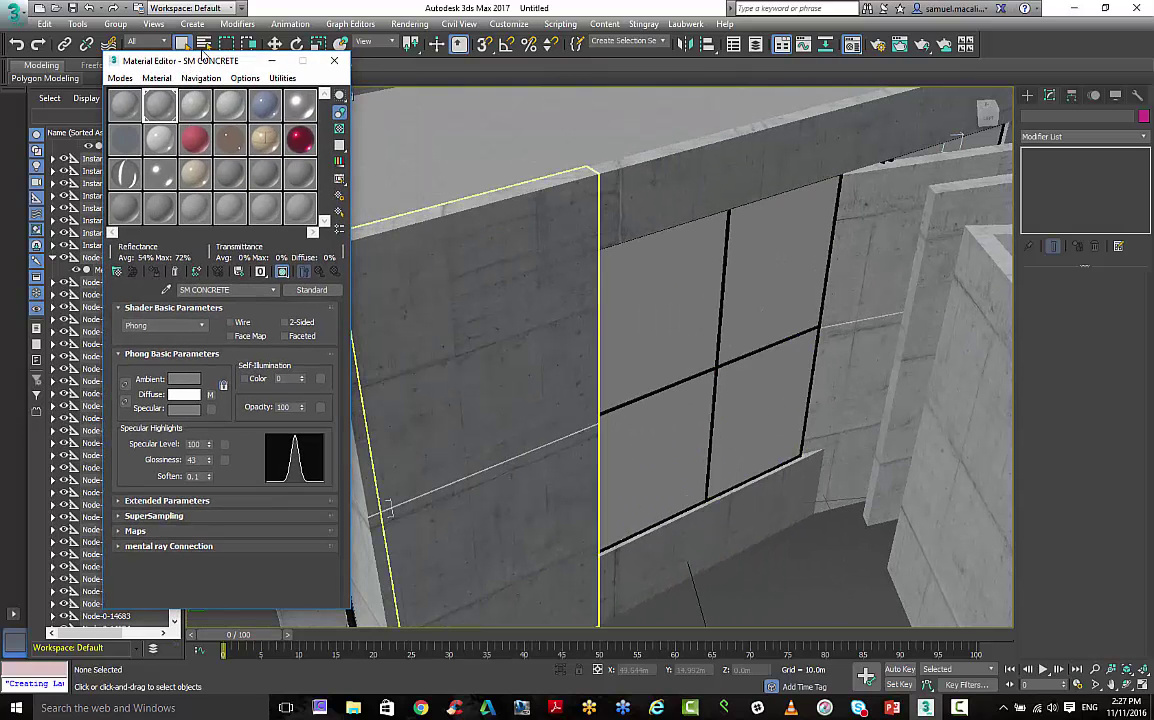
Apply the Solid Glass material from its sample slot to the lower-left window pane.
left_click(121, 140)
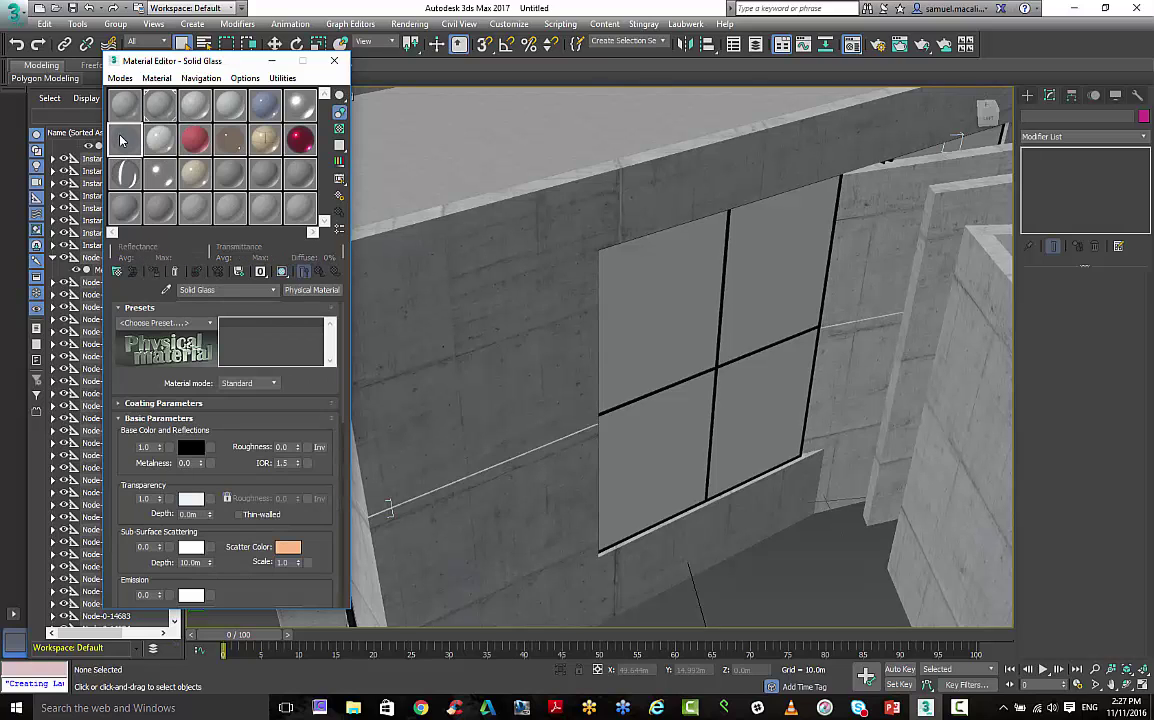
left_click_drag(670, 455, 670, 457)
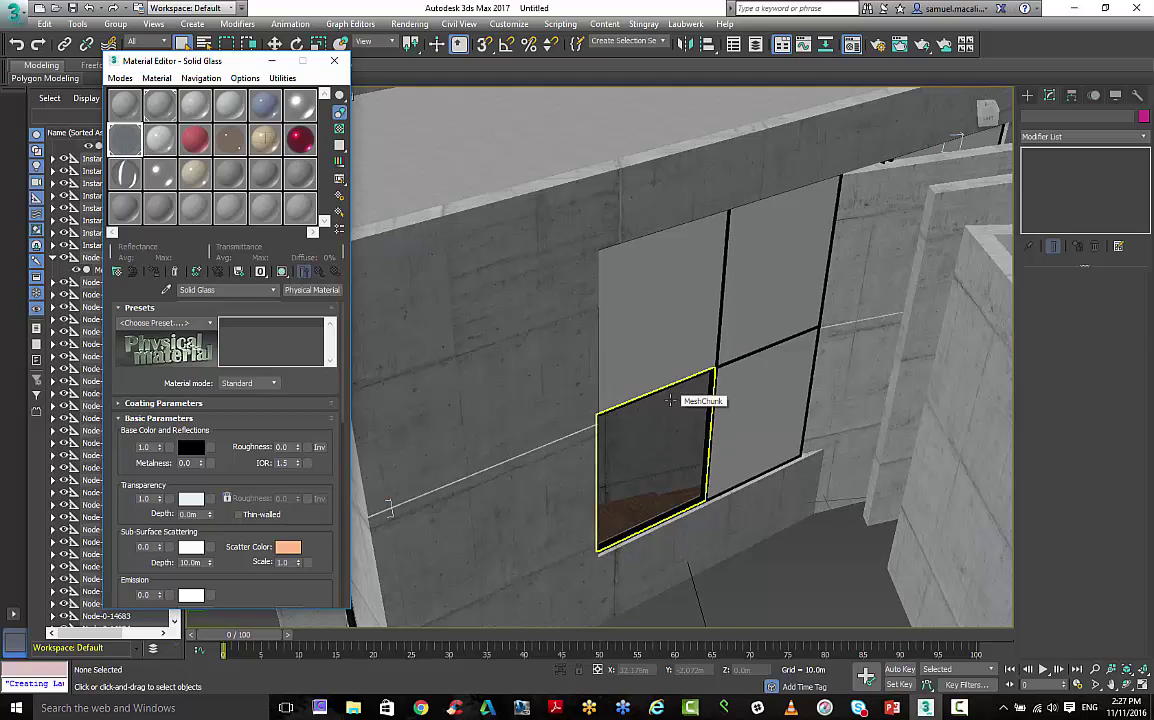
scroll(684, 525, "up", 5)
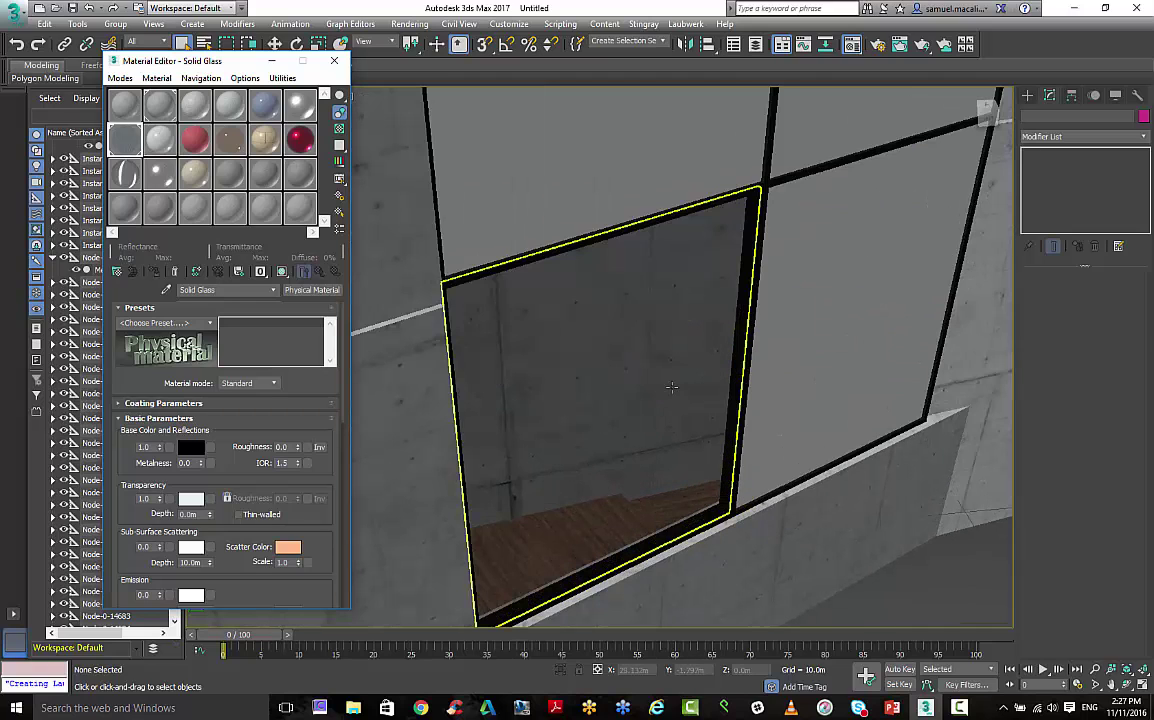
scroll(672, 387, "down", 3)
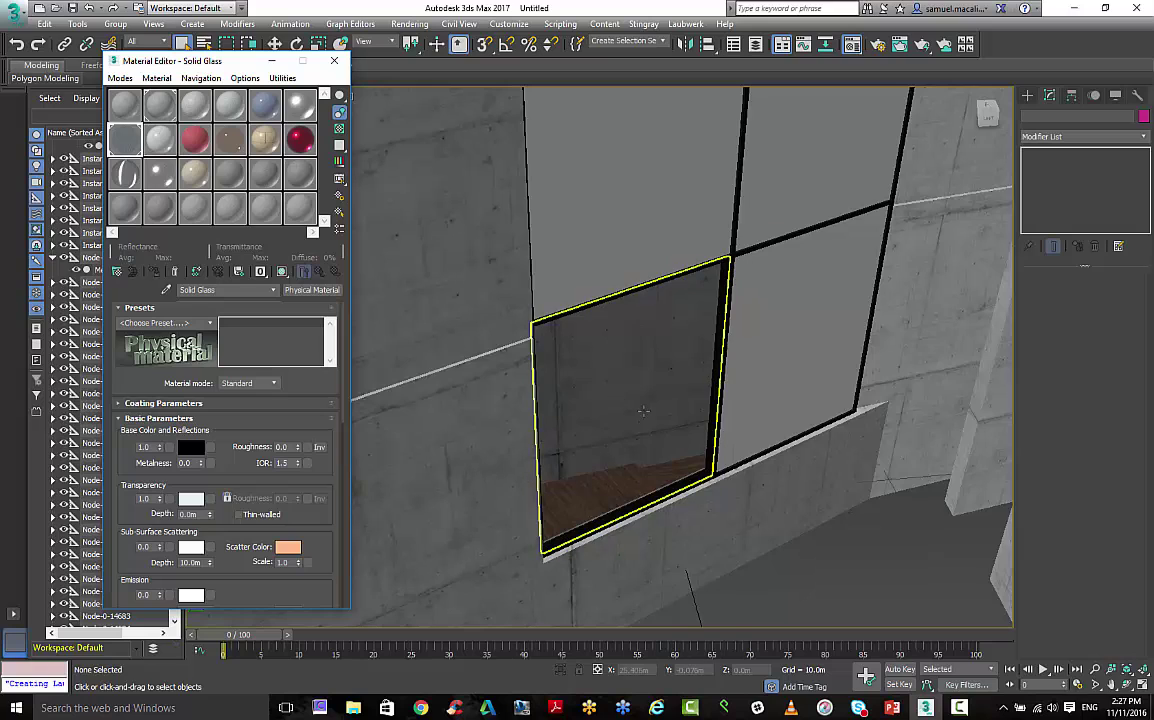
scroll(643, 410, "down", 4)
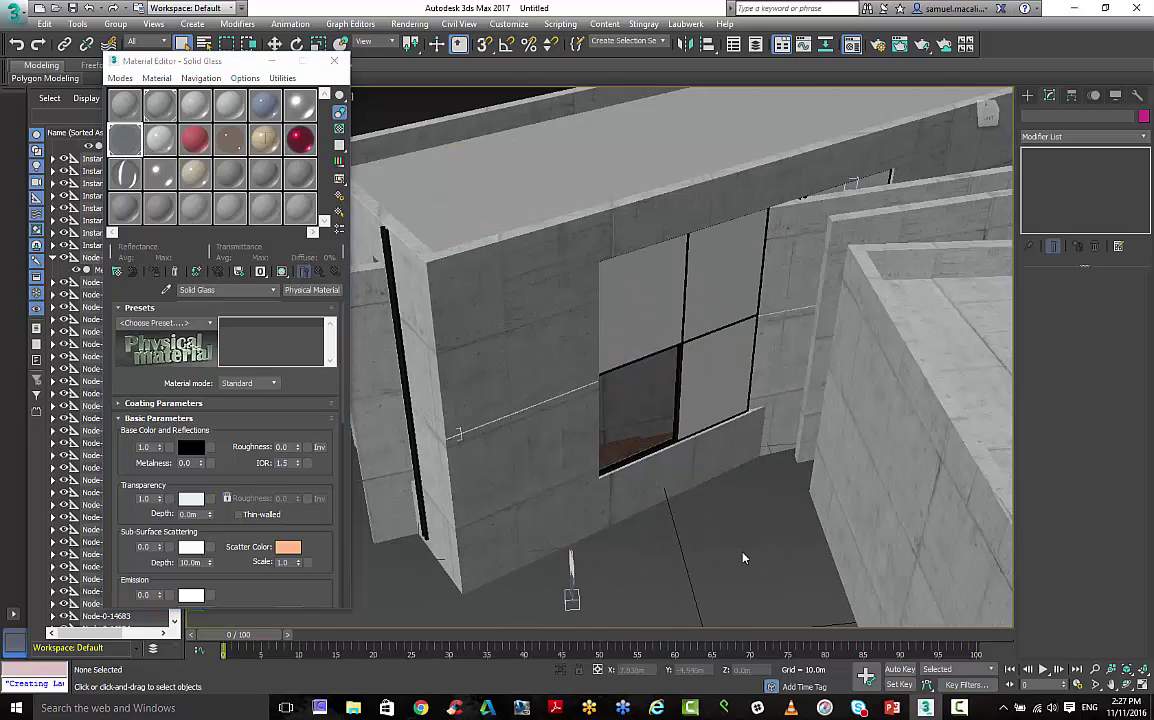
Select the lower-right pane and its similar panes, then assign Solid Glass to all six.
left_click(727, 383)
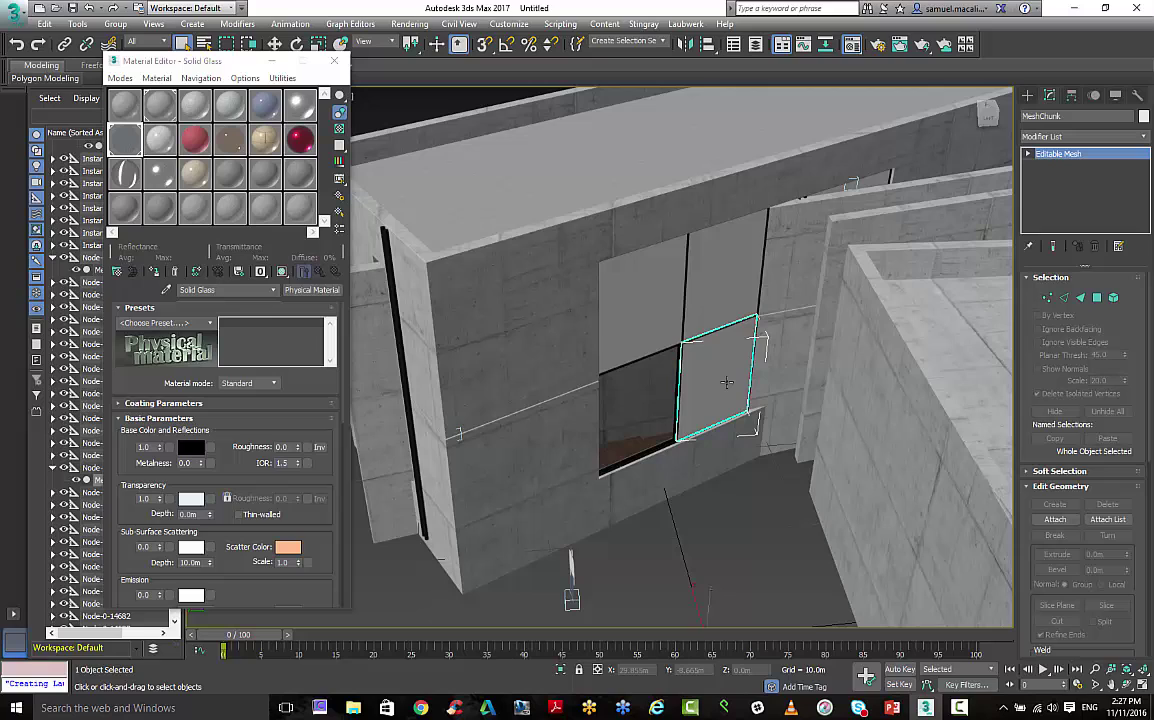
right_click(727, 383)
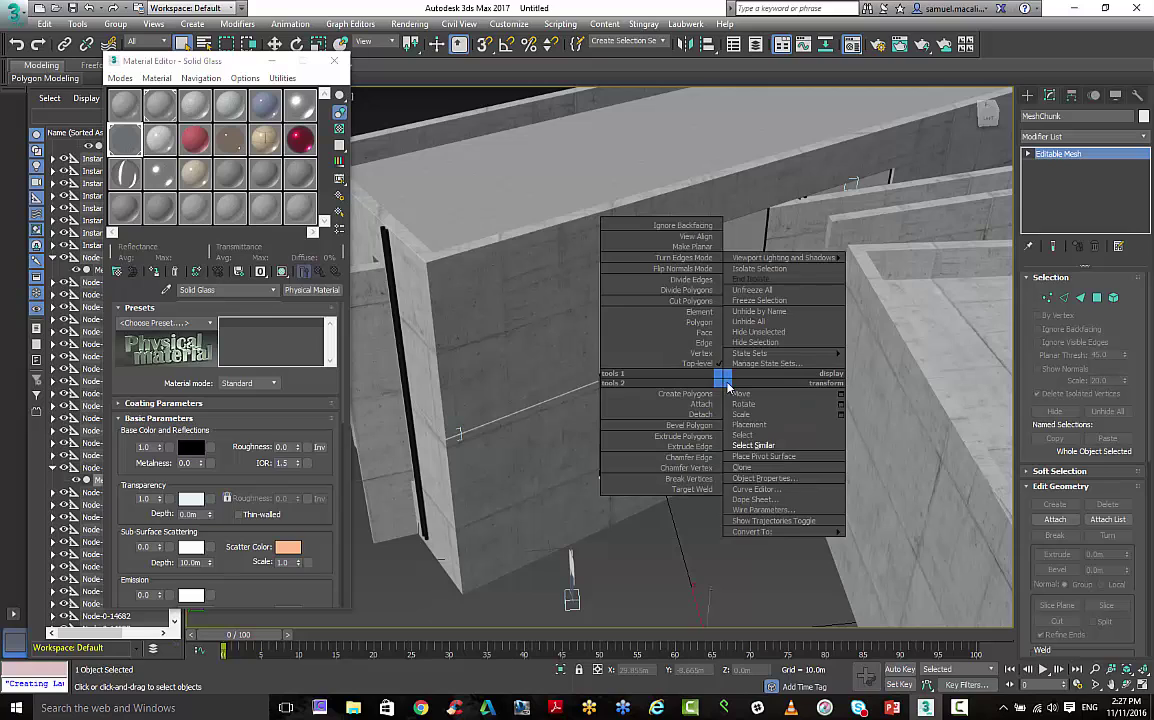
left_click(751, 445)
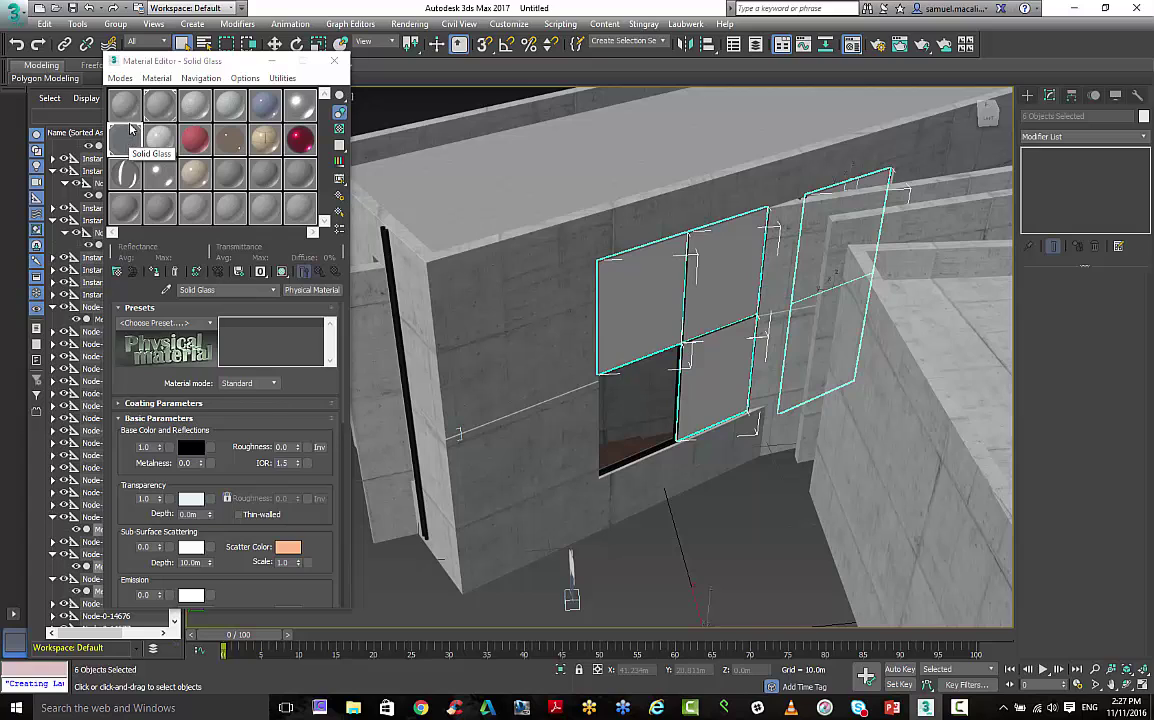
left_click(153, 272)
left_click(664, 473)
scroll(664, 473, "down", 5)
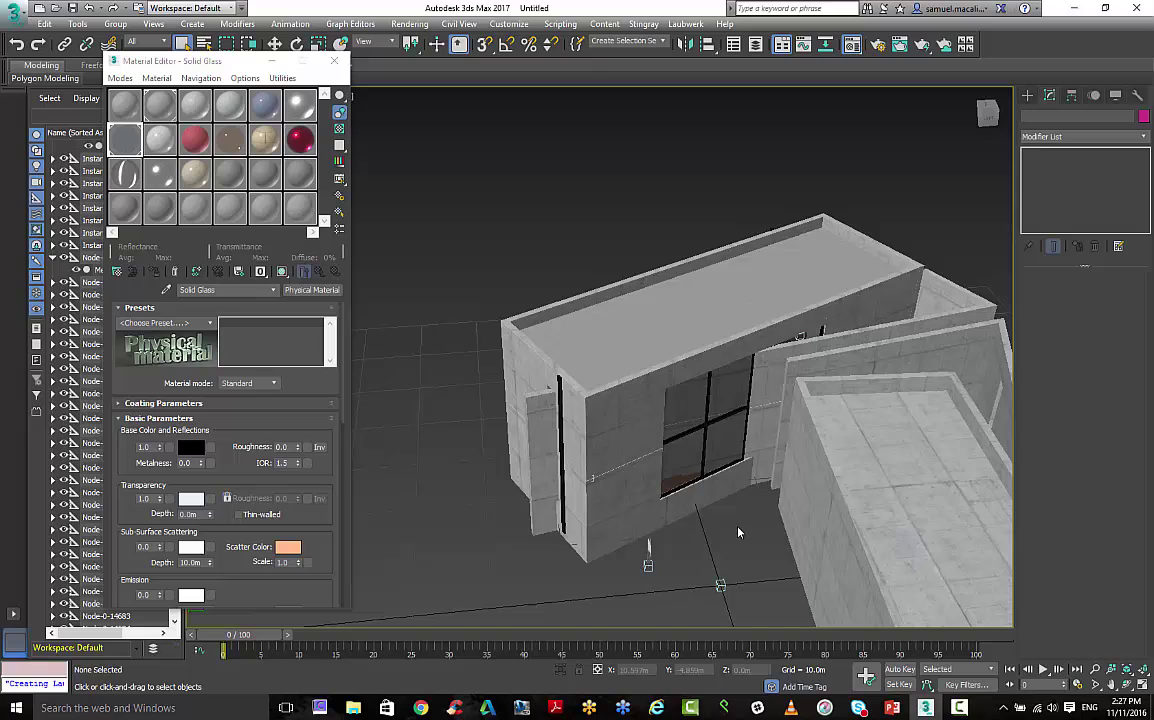
middle_click_drag(664, 473, 560, 360)
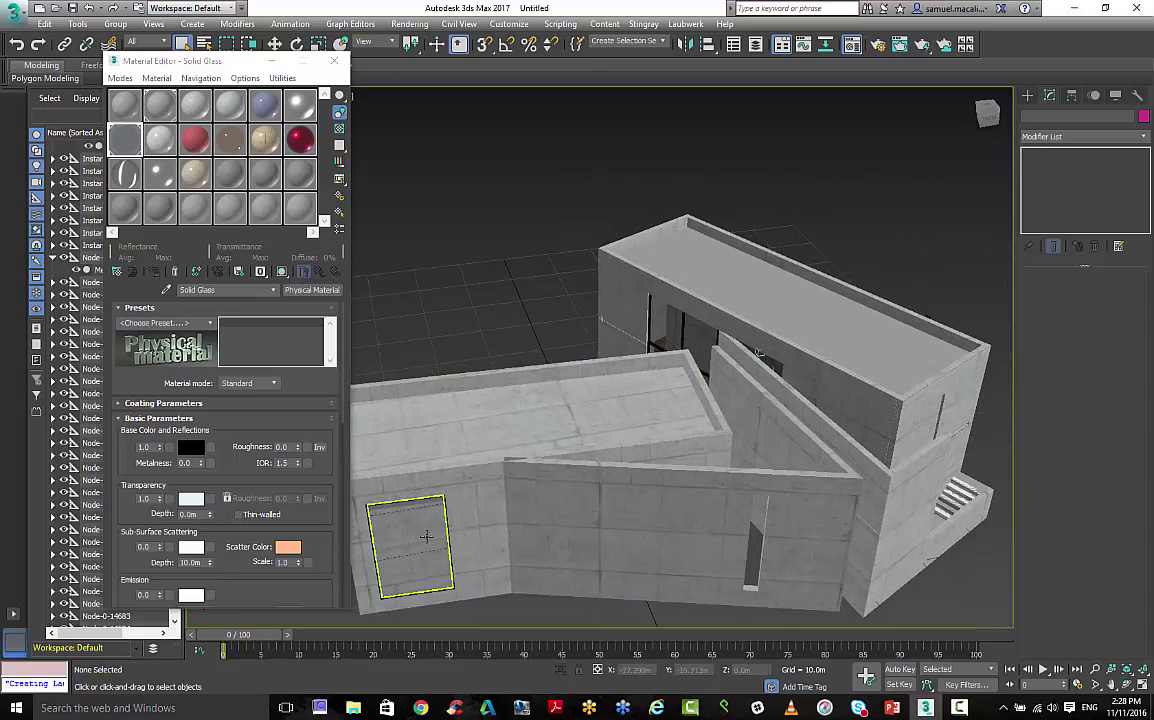
Review the concrete-and-glass building, then close the Material Editor and reframe the view.
middle_click_drag(606, 498, 657, 456, "alt")
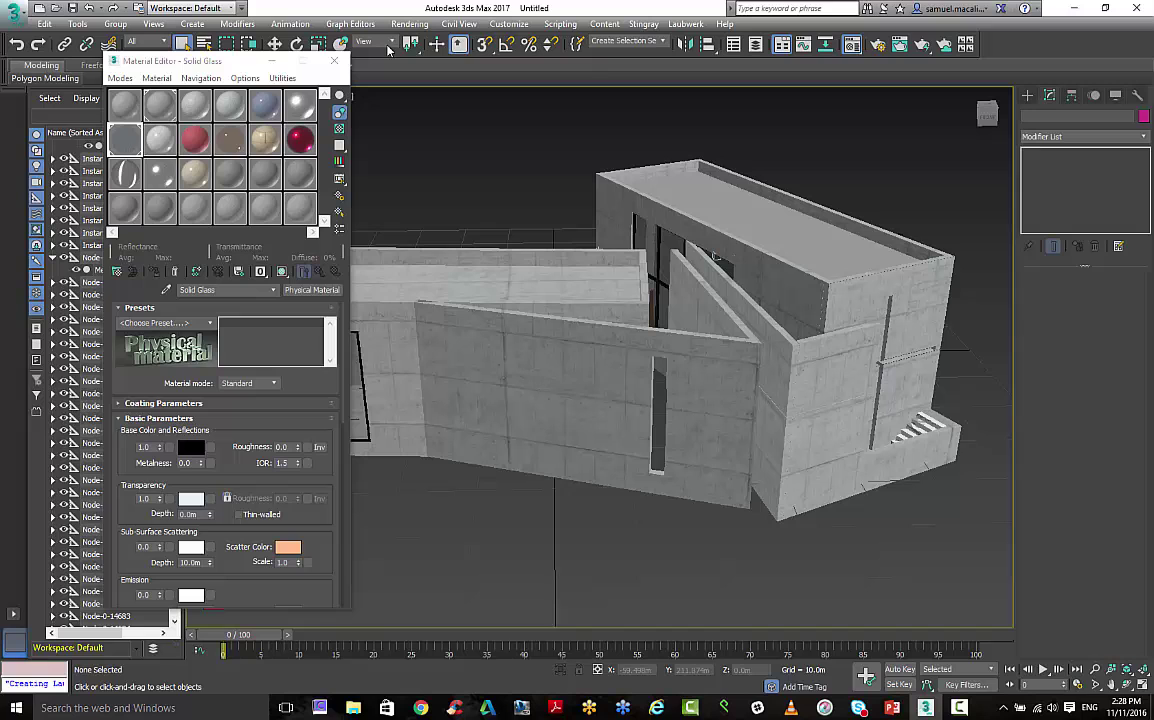
left_click(334, 60)
middle_click_drag(606, 364, 722, 463)
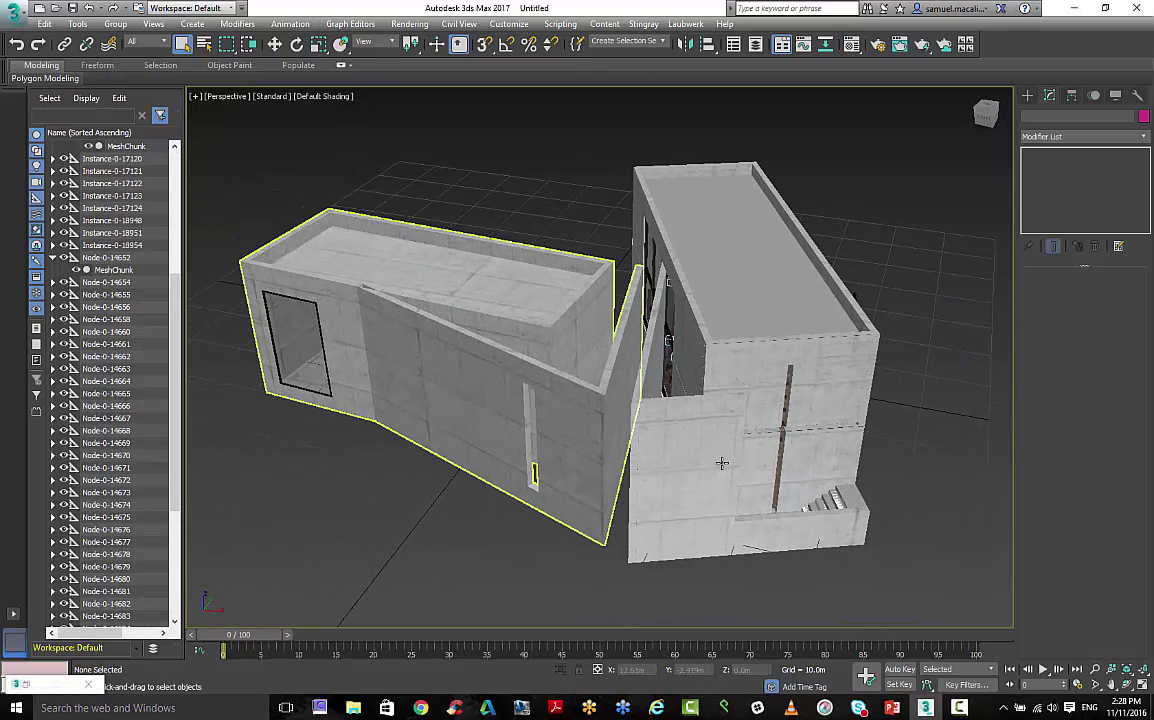